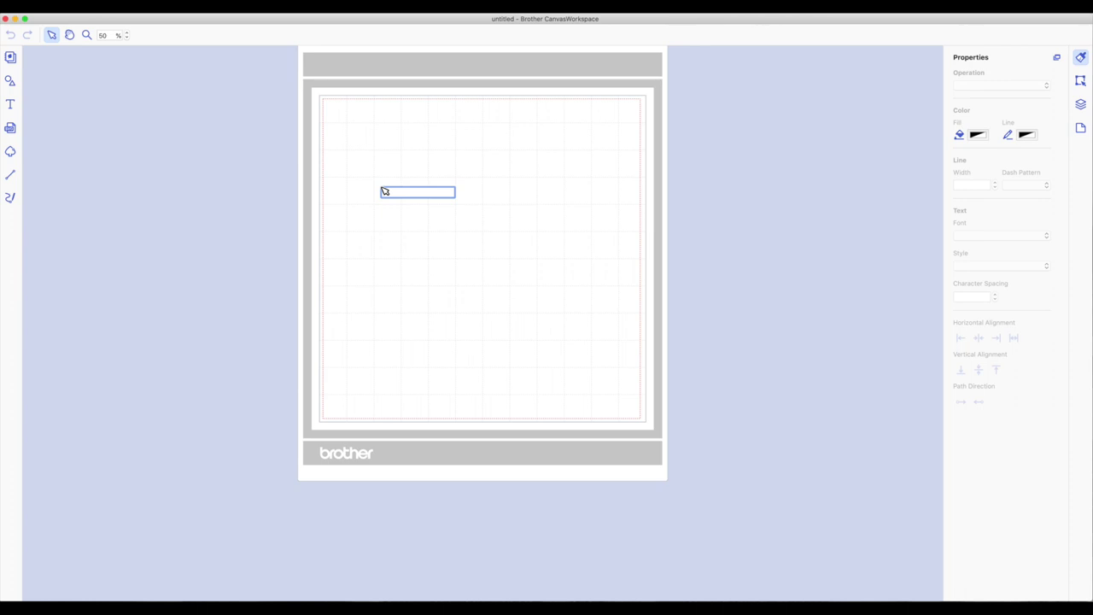
Enter the text "MOM" on the mat and set its font to Arial Black.
{"action": "type", "text": "MOM"}
{"action": "left_click", "coordinate": [518, 174]}
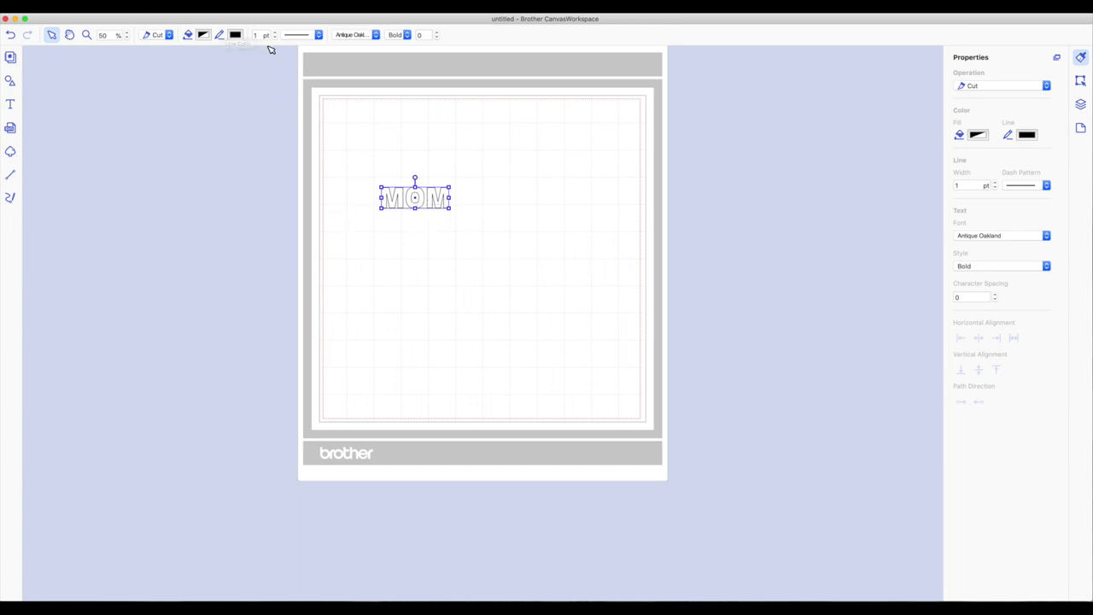
{"action": "left_click", "coordinate": [373, 36]}
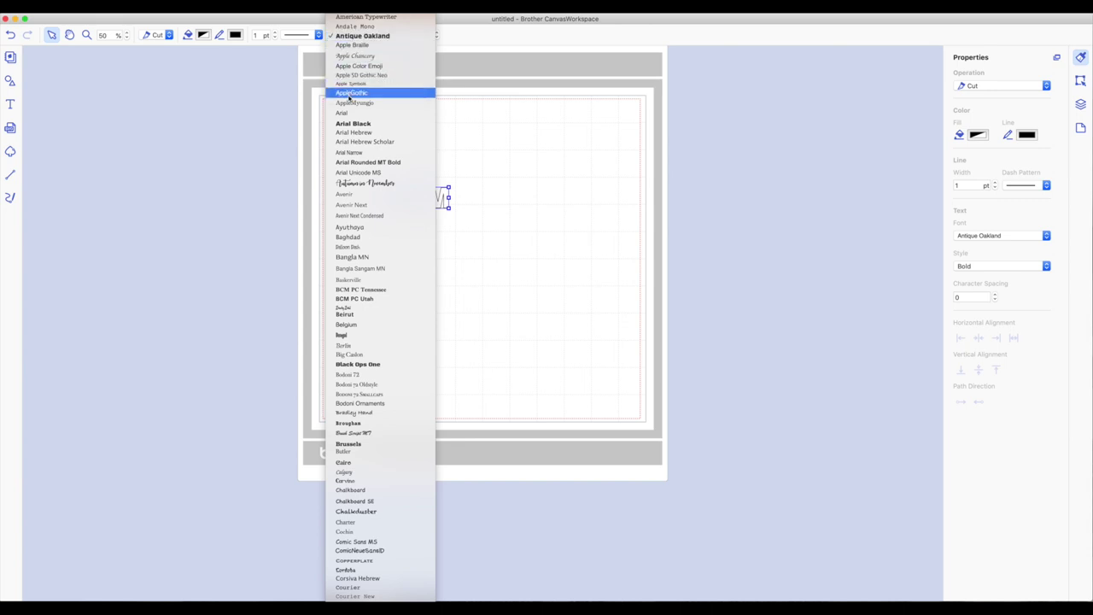
{"action": "left_click", "coordinate": [352, 124]}
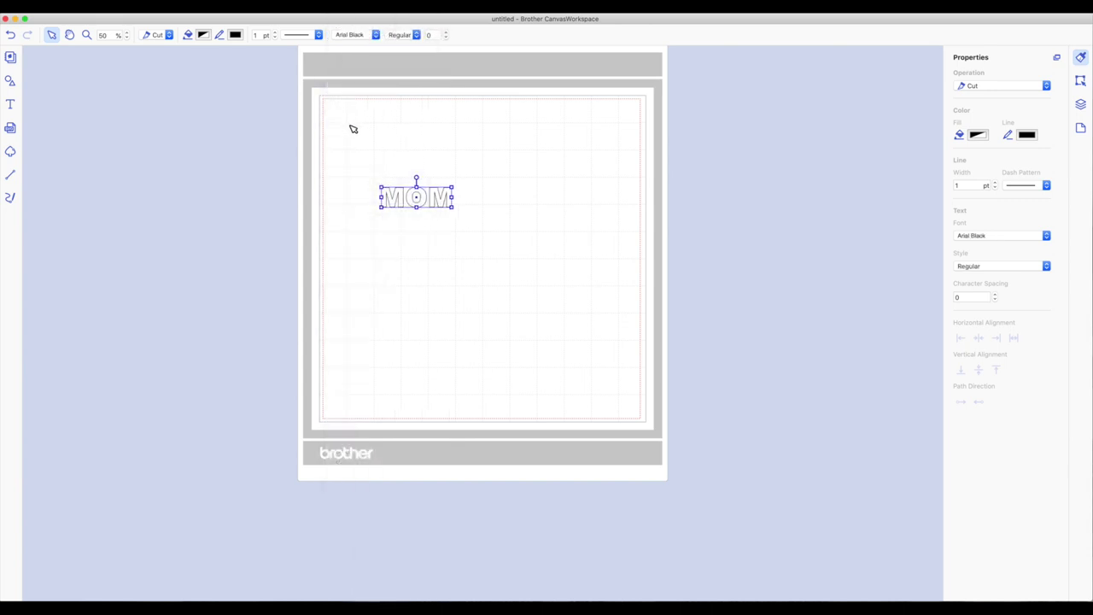
{"action": "left_click", "coordinate": [489, 181]}
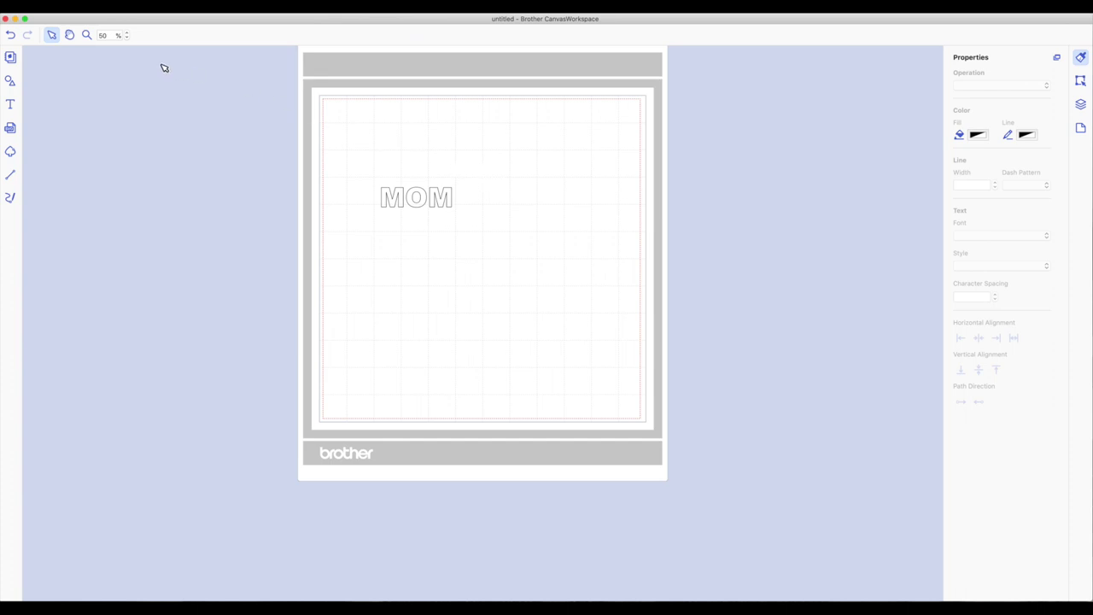
Reduce the character spacing of the MOM text to -9 so the letters overlap.
{"action": "left_click", "coordinate": [86, 35]}
{"action": "left_click_drag", "start_coordinate": [373, 181], "coordinate": [467, 219]}
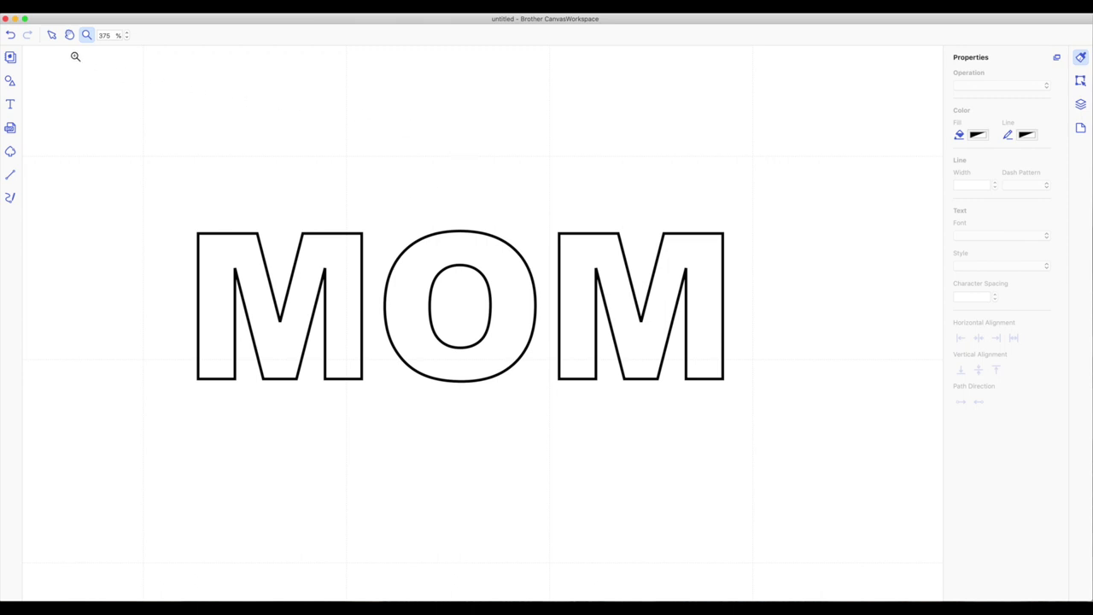
{"action": "left_click", "coordinate": [52, 37]}
{"action": "left_click", "coordinate": [440, 248]}
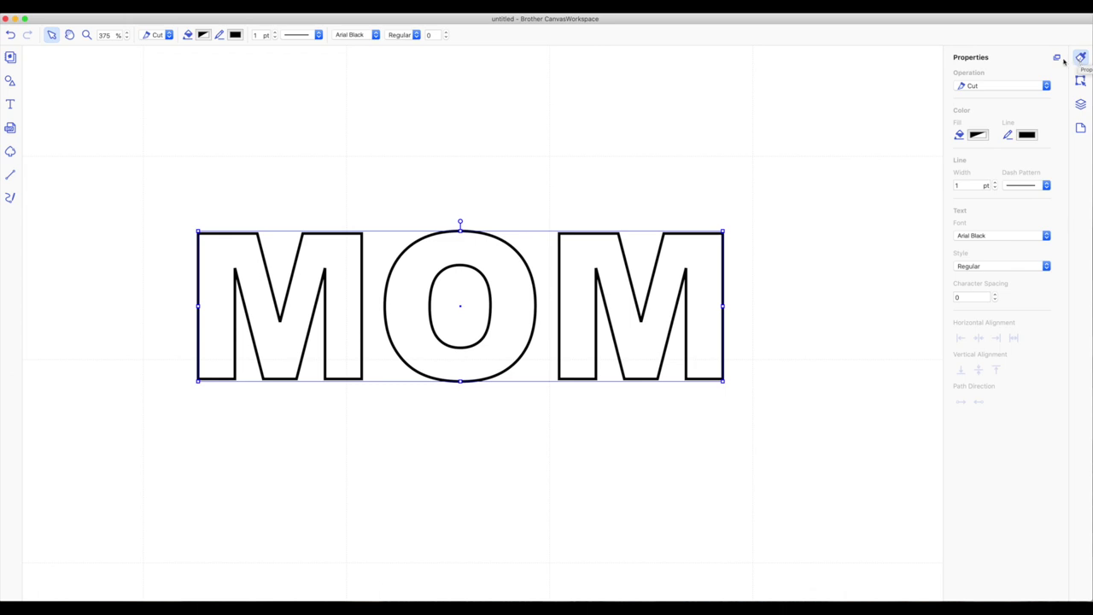
{"action": "left_click", "coordinate": [995, 300]}
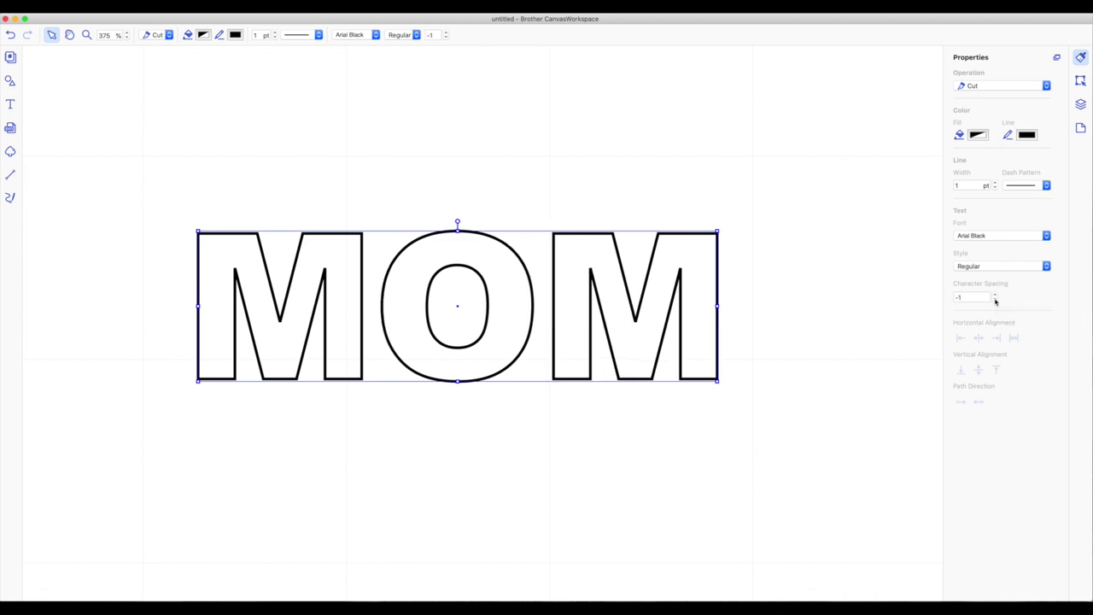
{"action": "left_click", "coordinate": [996, 299]}
{"action": "left_click", "coordinate": [996, 300]}
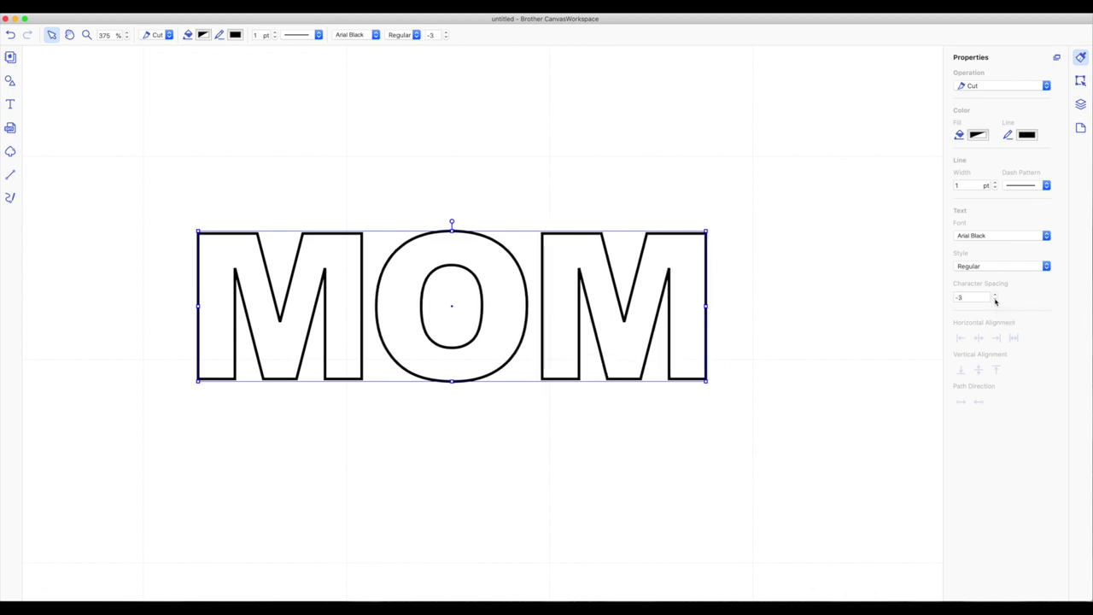
{"action": "left_click", "coordinate": [995, 299]}
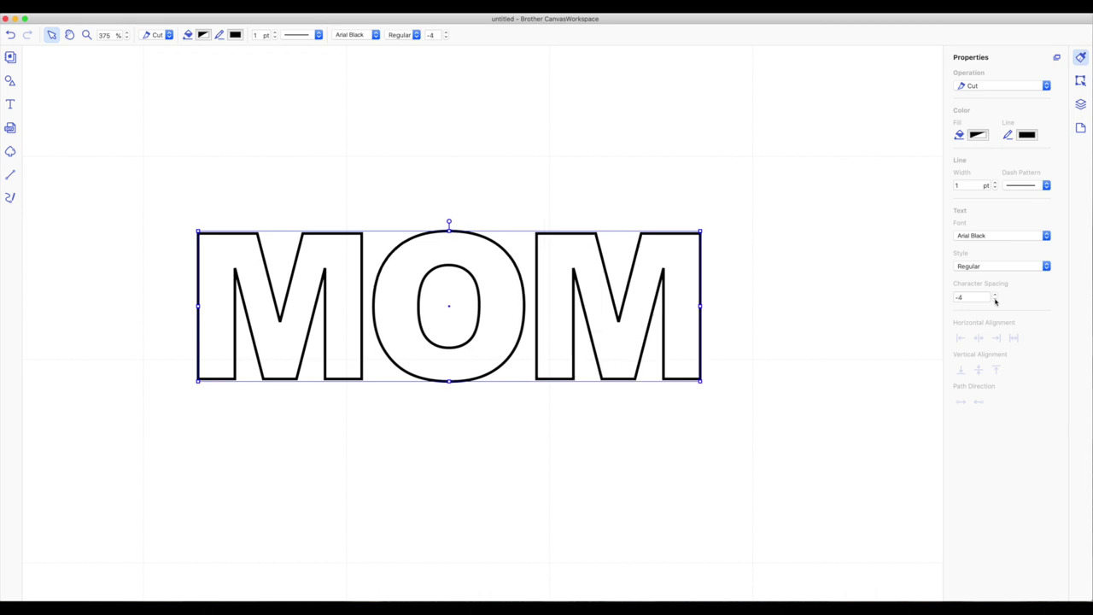
{"action": "left_click", "coordinate": [995, 300]}
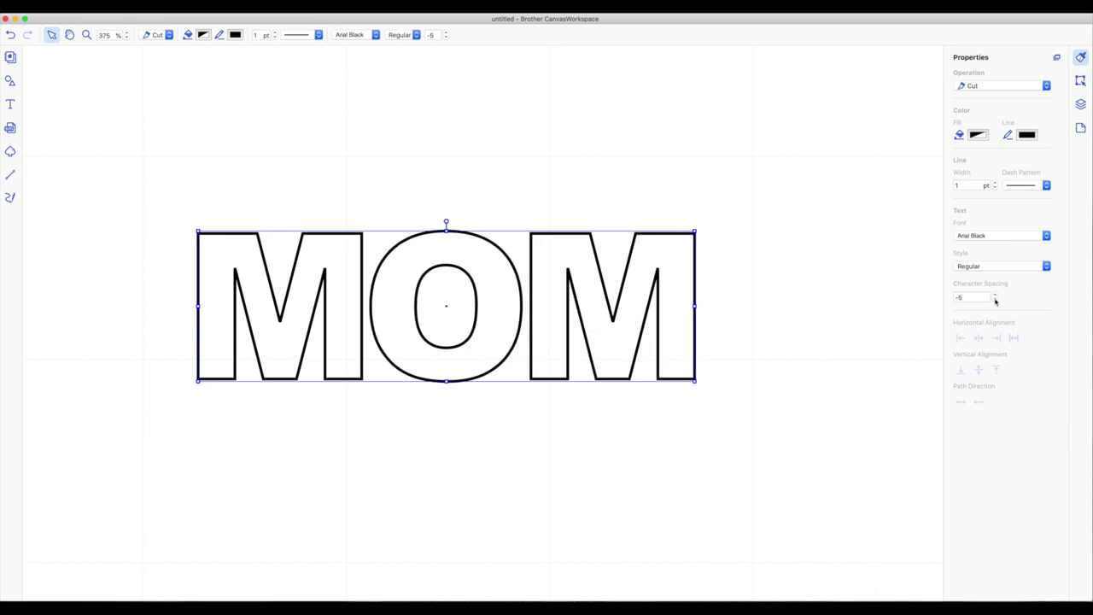
{"action": "left_click", "coordinate": [995, 300]}
{"action": "left_click", "coordinate": [995, 300]}
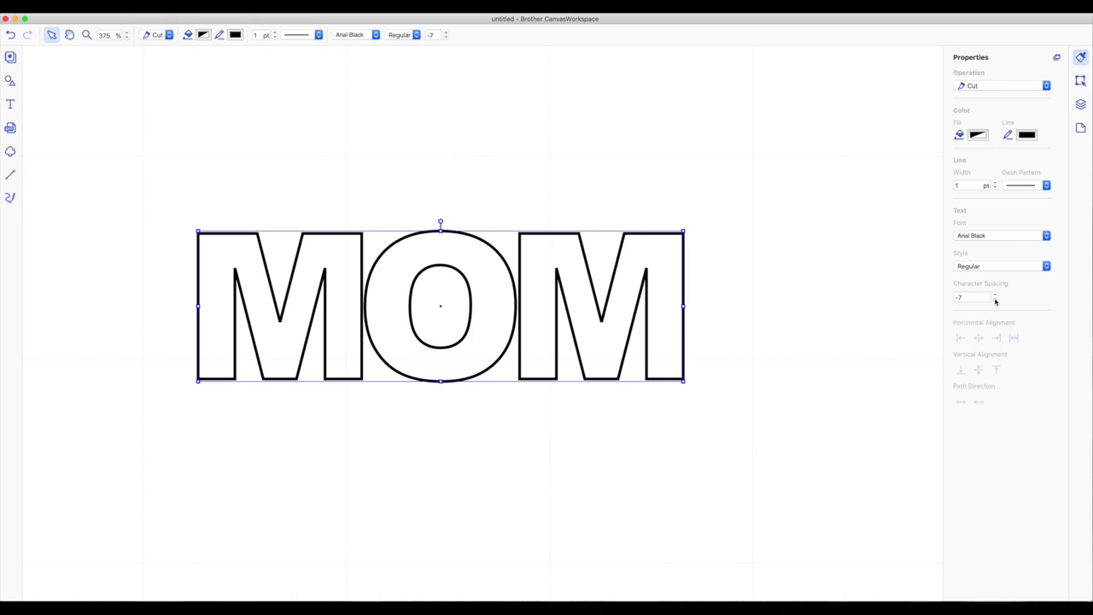
{"action": "left_click", "coordinate": [995, 300]}
{"action": "left_click", "coordinate": [995, 299]}
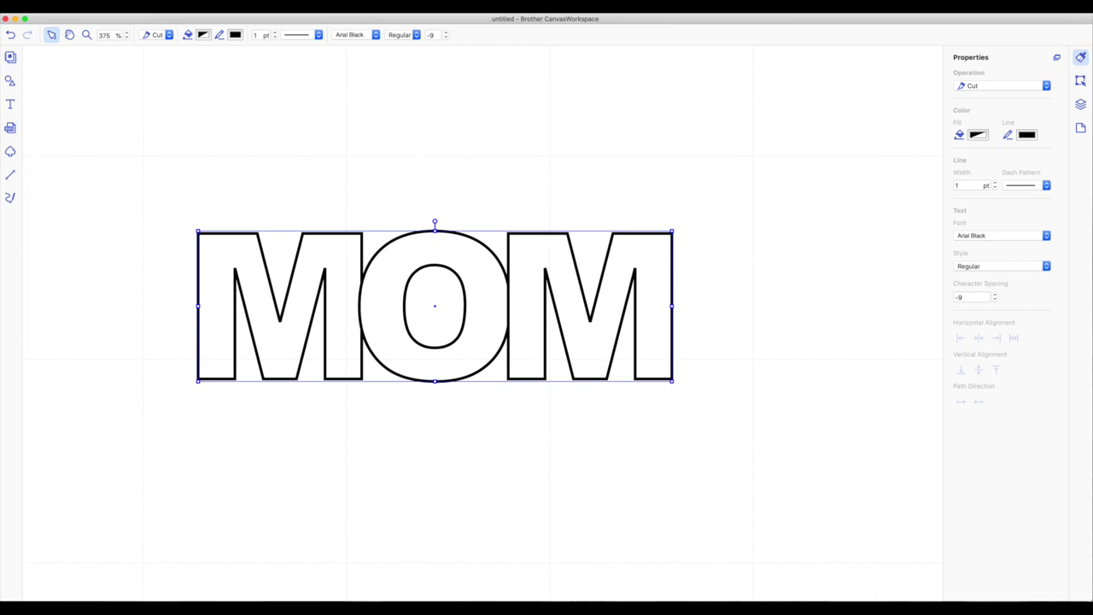
Weld the overlapping MOM letters into a single shape.
{"action": "left_click", "coordinate": [1082, 82]}
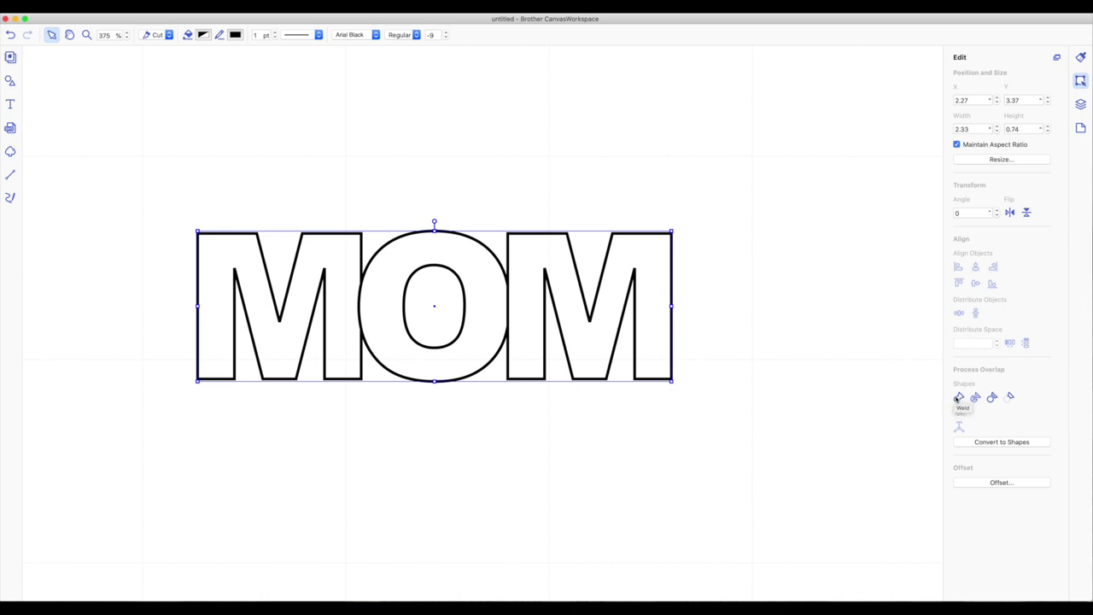
{"action": "left_click", "coordinate": [958, 398]}
{"action": "left_click", "coordinate": [469, 394]}
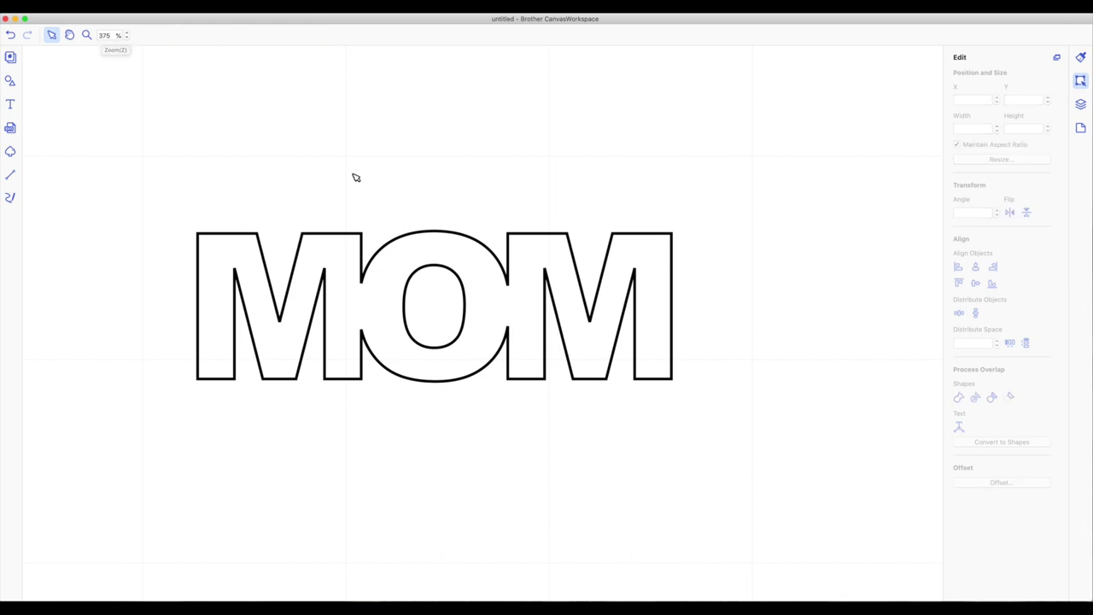
Resize the welded MOM shape to 5.5 inches wide and 3.5 inches high without maintaining its aspect ratio.
{"action": "double_click", "coordinate": [105, 34]}
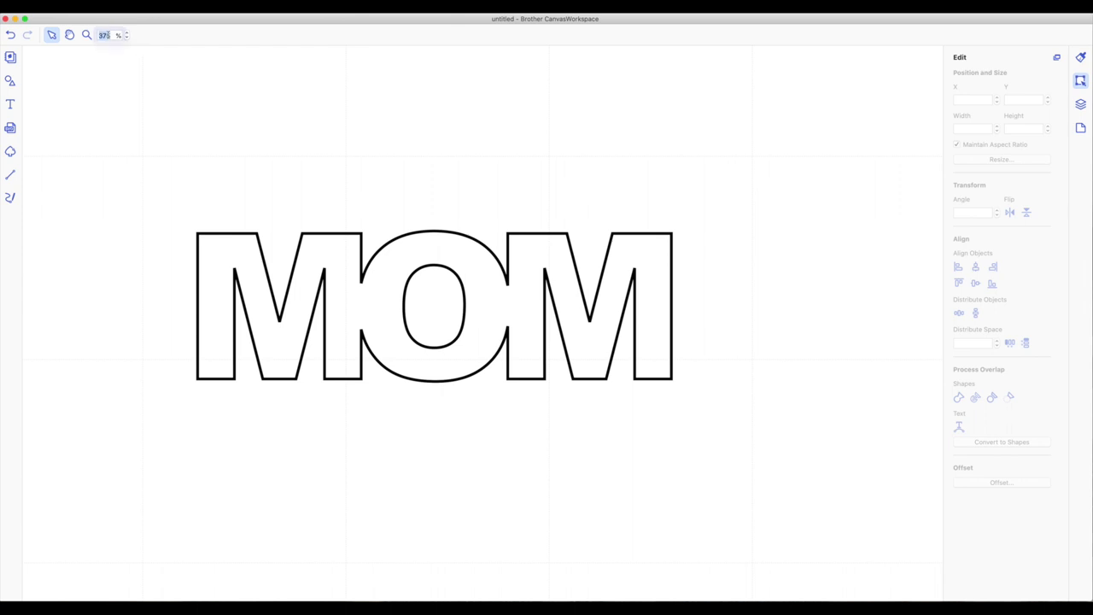
{"action": "type", "text": "50"}
{"action": "key", "text": "Return"}
{"action": "scroll", "coordinate": [163, 76], "scroll_direction": "down", "scroll_amount": 2}
{"action": "left_click", "coordinate": [392, 292]}
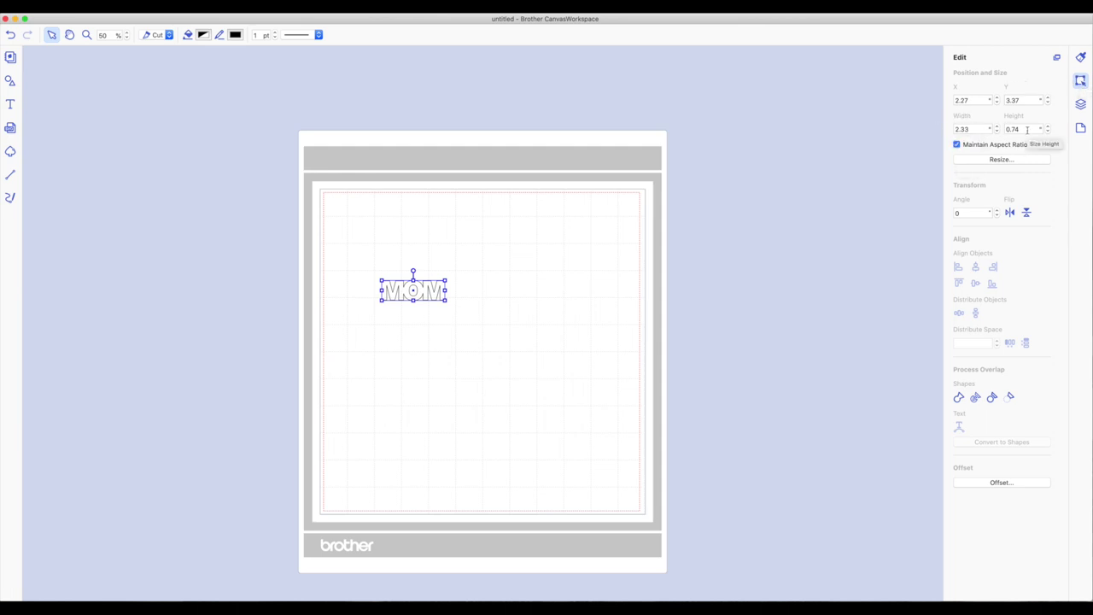
{"action": "left_click", "coordinate": [957, 145]}
{"action": "left_click", "coordinate": [975, 129]}
{"action": "type", "text": "5.5"}
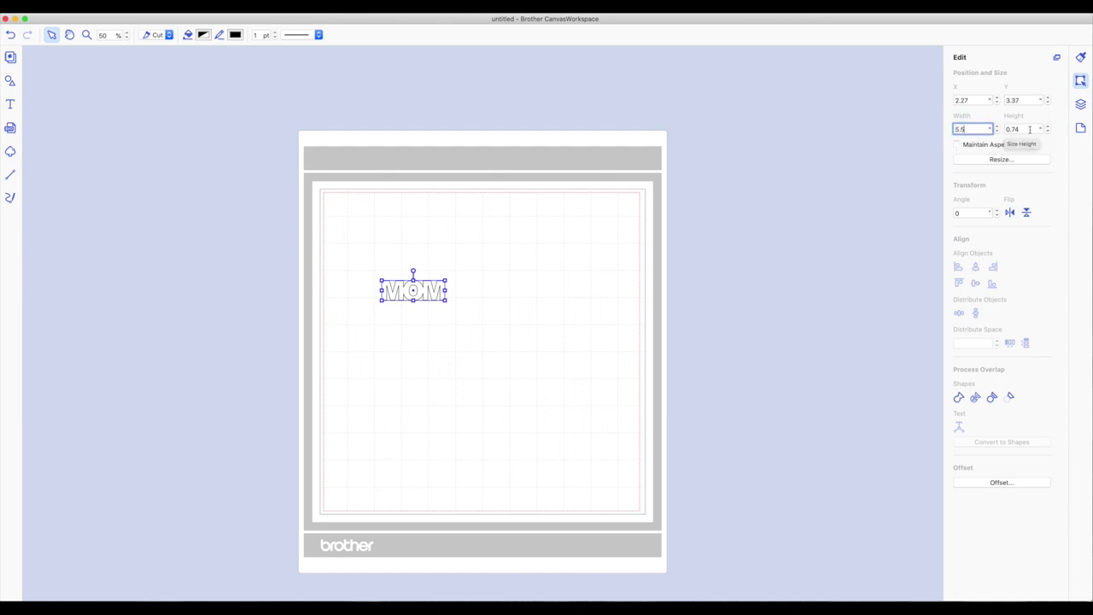
{"action": "left_click", "coordinate": [1030, 129]}
{"action": "type", "text": "3"}
{"action": "key", "text": "Return"}
{"action": "left_click", "coordinate": [507, 228]}
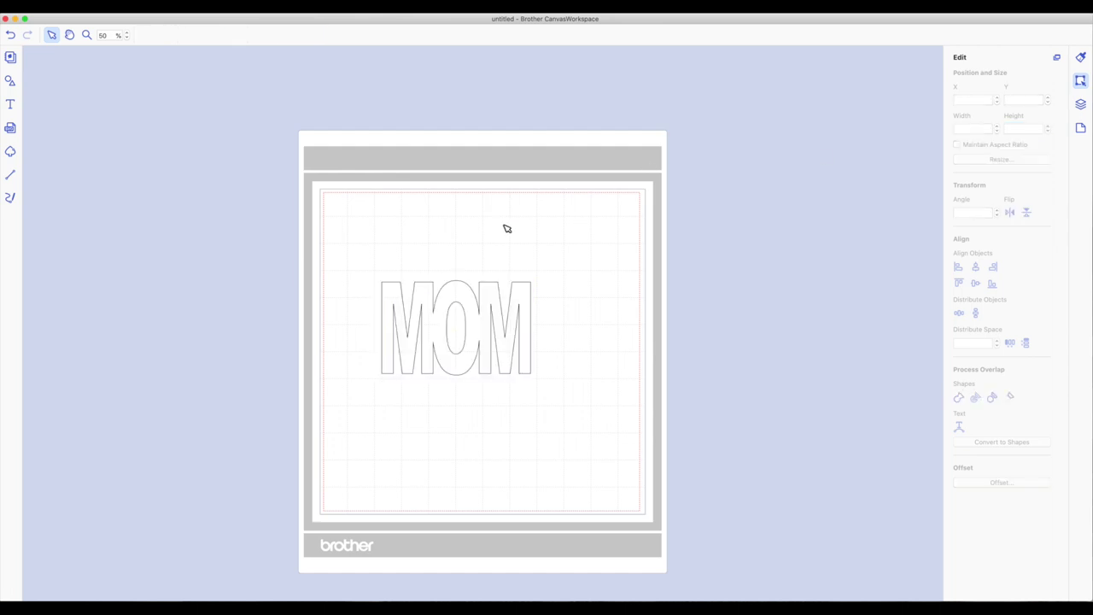
Create an outward offset line around only the outer edge of MOM with 0.20 inch spacing and round corners.
{"action": "left_click", "coordinate": [457, 293]}
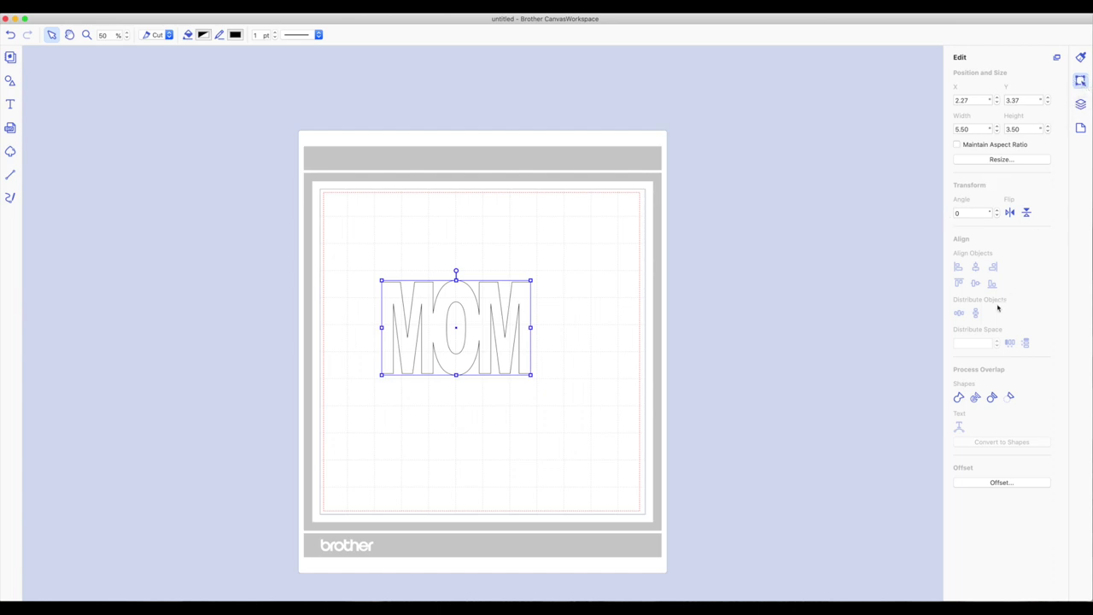
{"action": "left_click", "coordinate": [990, 484]}
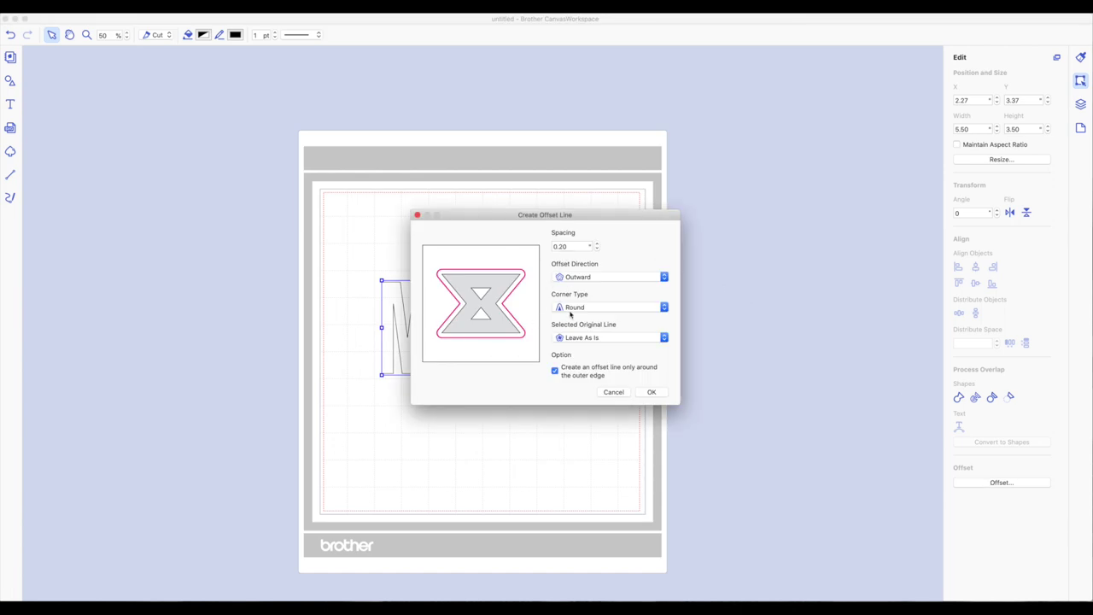
{"action": "left_click", "coordinate": [651, 392]}
{"action": "left_click", "coordinate": [493, 407]}
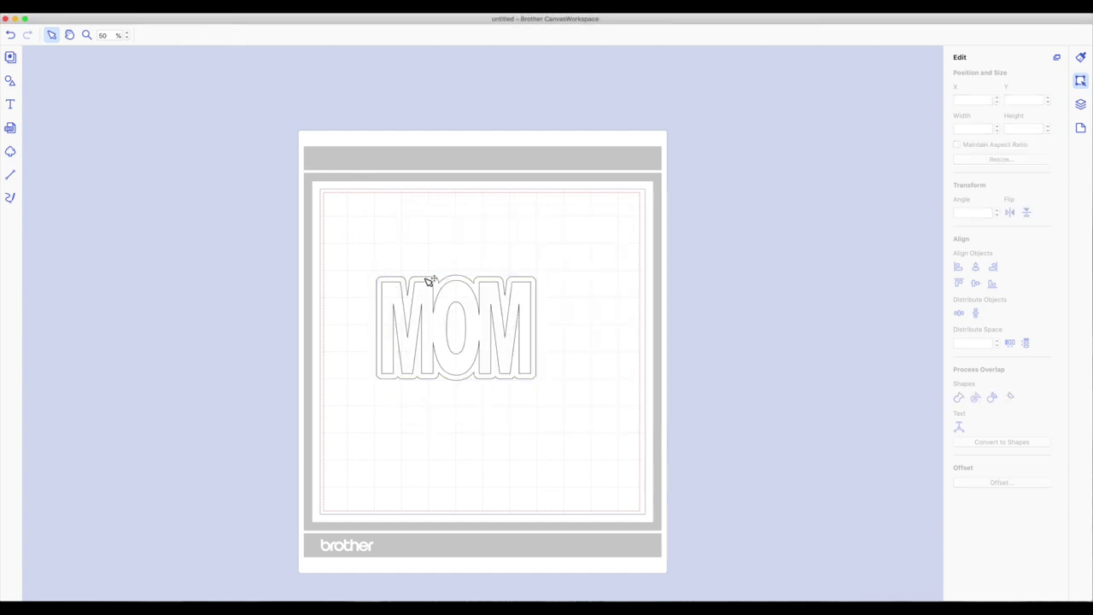
Separate the two shapes, placing the offset outline at the mat's lower left and MOM over its right edge.
{"action": "left_click_drag", "start_coordinate": [427, 305], "coordinate": [385, 412]}
{"action": "left_click", "coordinate": [427, 342]}
{"action": "left_click_drag", "start_coordinate": [427, 329], "coordinate": [589, 331]}
Duplicate the offset outline and place the copy directly above the original.
{"action": "left_click", "coordinate": [389, 416]}
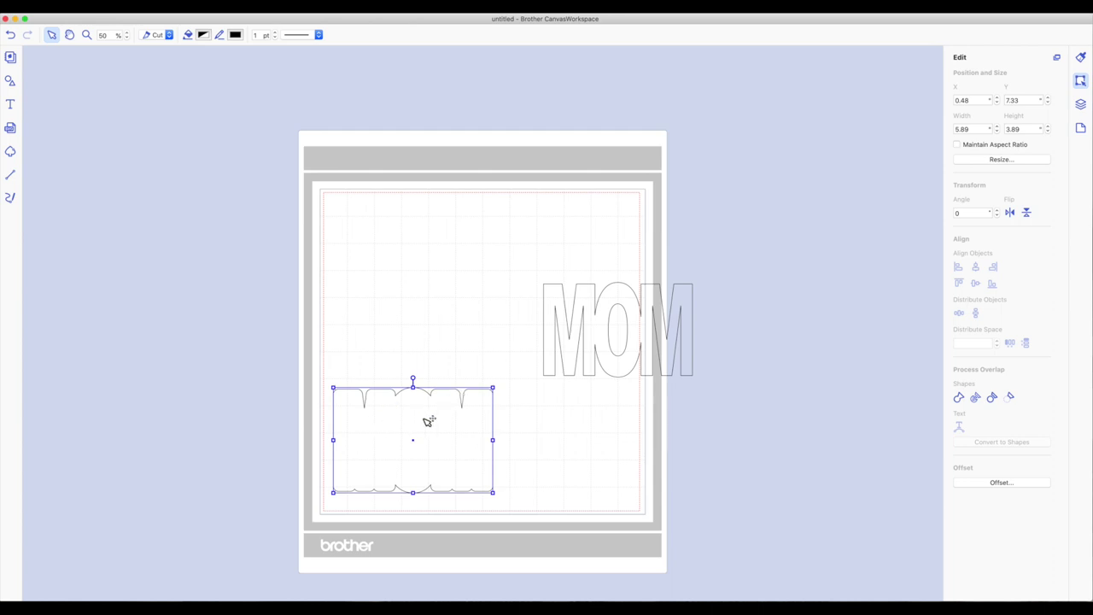
{"action": "right_click", "coordinate": [424, 422]}
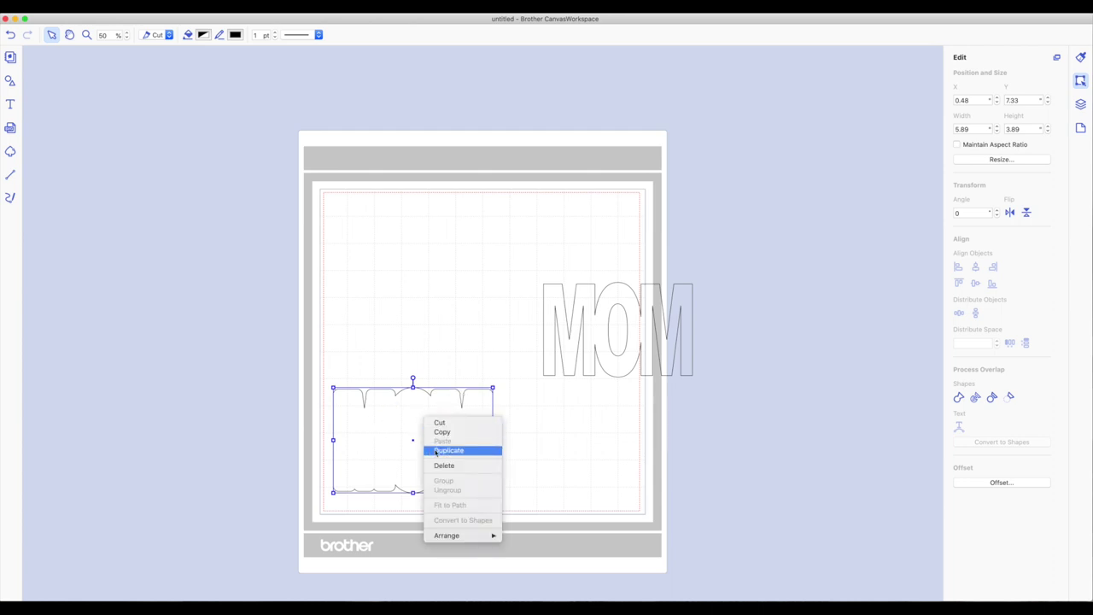
{"action": "left_click", "coordinate": [436, 451]}
{"action": "left_click_drag", "start_coordinate": [435, 453], "coordinate": [427, 334]}
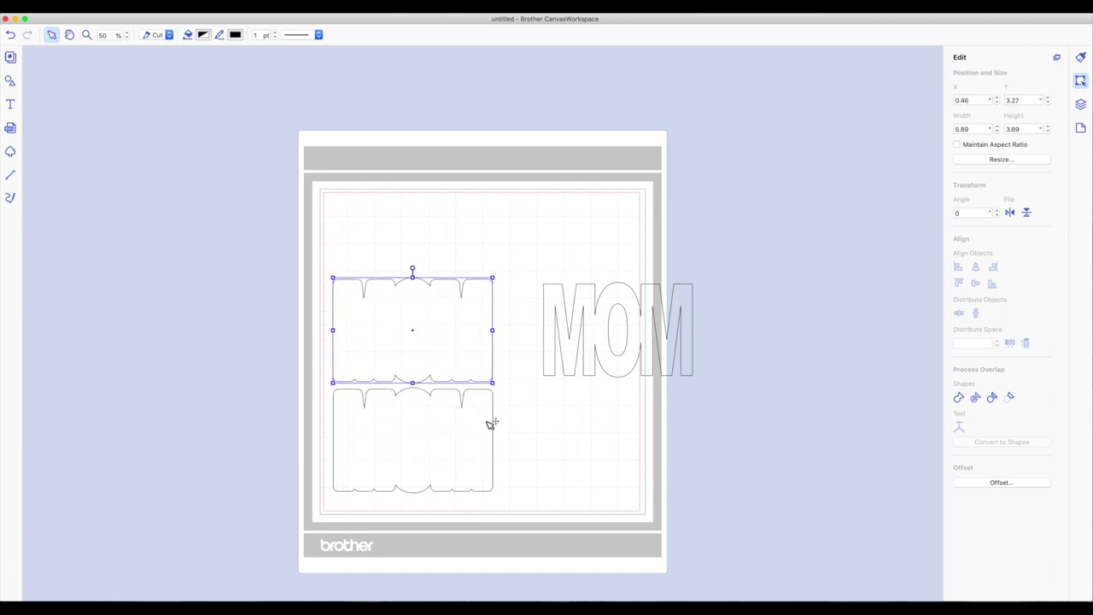
Flip the upper outline copy vertically so it mirrors the lower one.
{"action": "left_click", "coordinate": [488, 417]}
{"action": "left_click", "coordinate": [431, 338]}
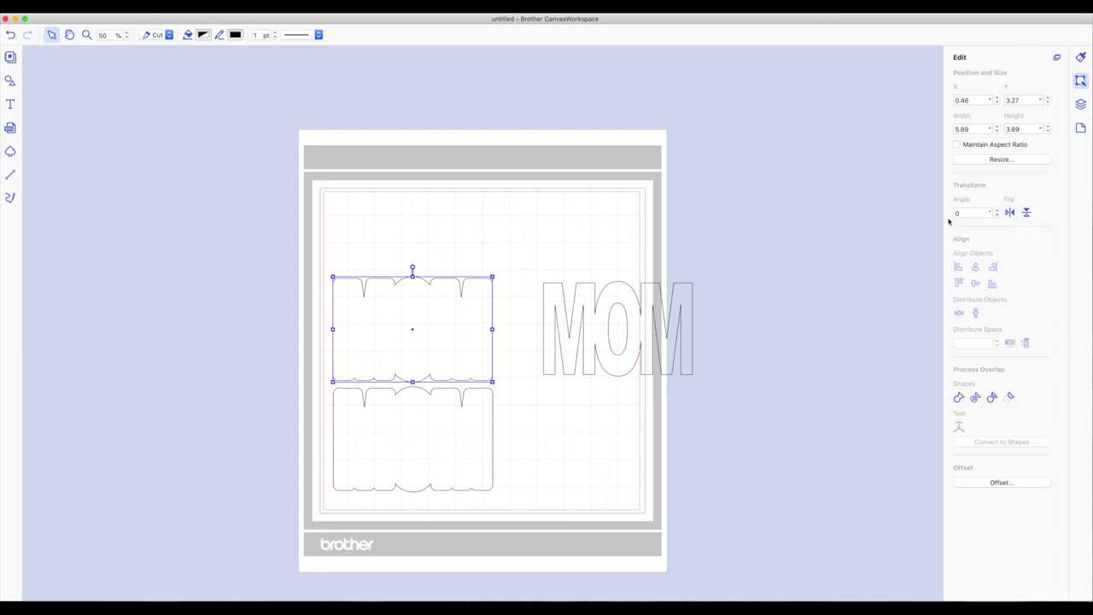
{"action": "left_click", "coordinate": [1027, 212]}
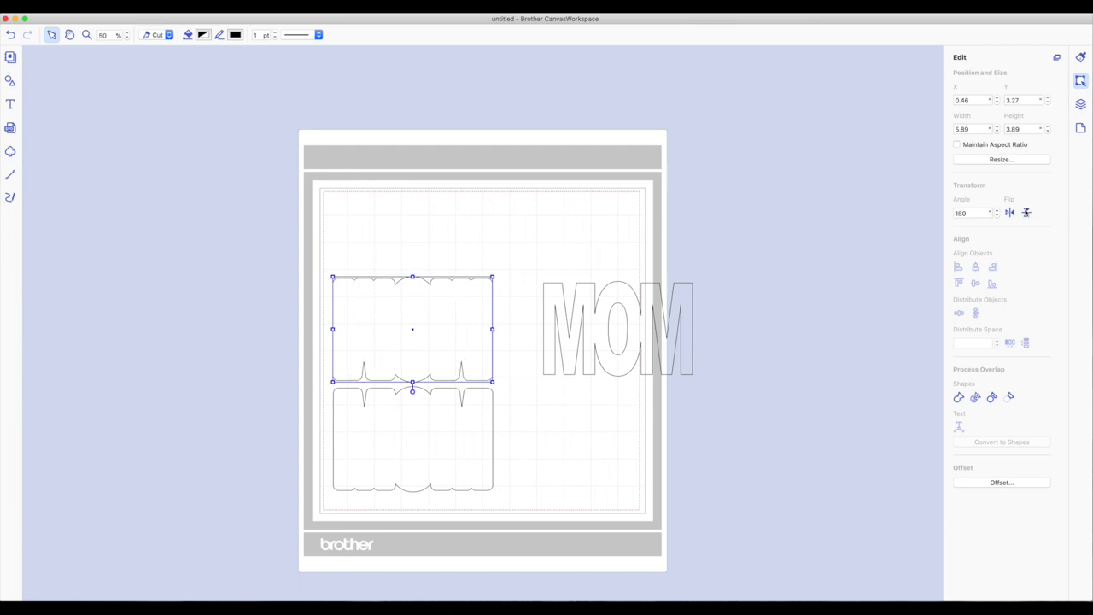
{"action": "left_click", "coordinate": [525, 247]}
Align the two stacked outlines with each other by their horizontal centers.
{"action": "left_click_drag", "start_coordinate": [318, 250], "coordinate": [504, 519]}
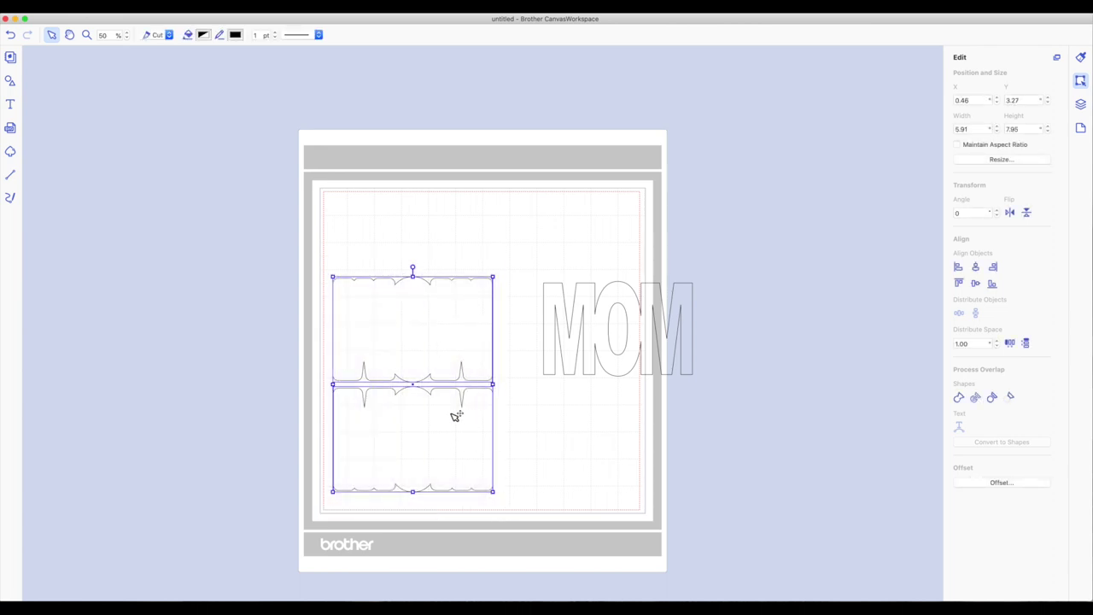
{"action": "left_click", "coordinate": [977, 268]}
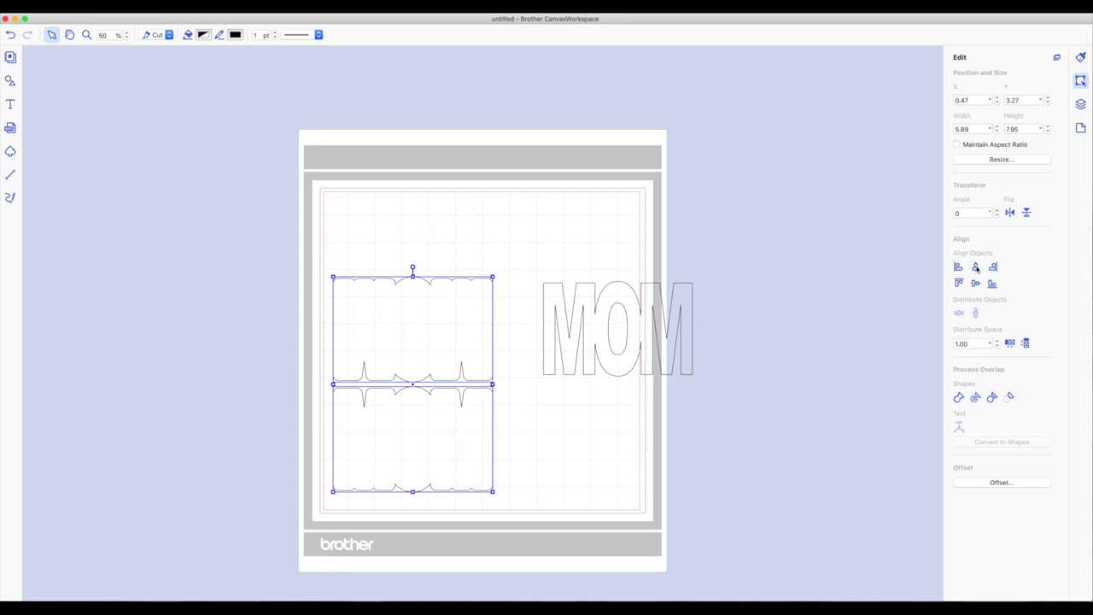
{"action": "left_click", "coordinate": [597, 426]}
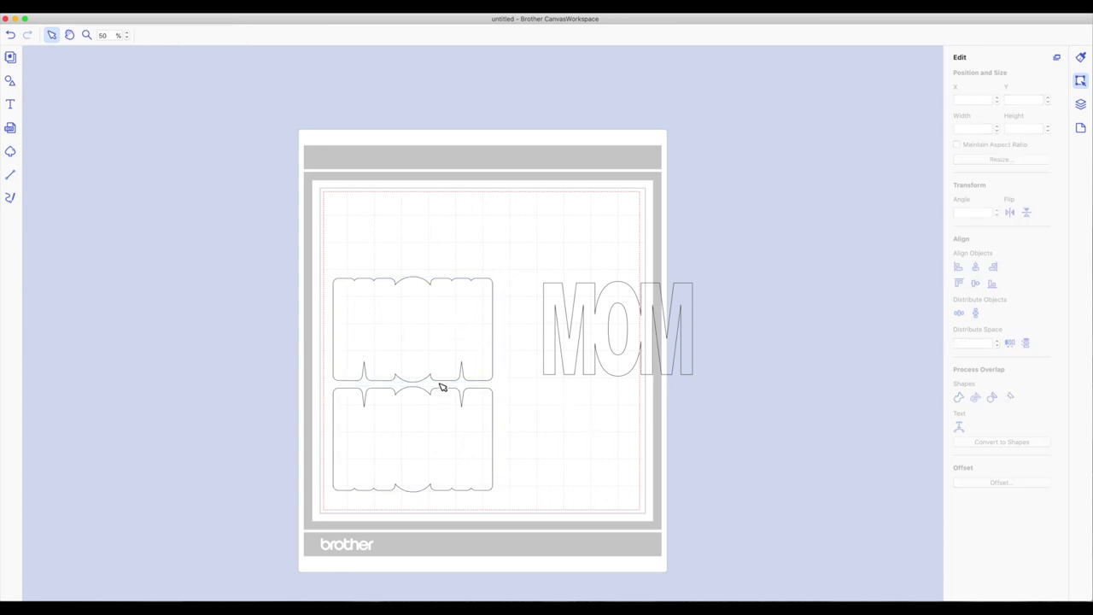
Nudge the lower outline up to Y 7.10 so its upper edge overlaps the flipped copy.
{"action": "left_click", "coordinate": [448, 441]}
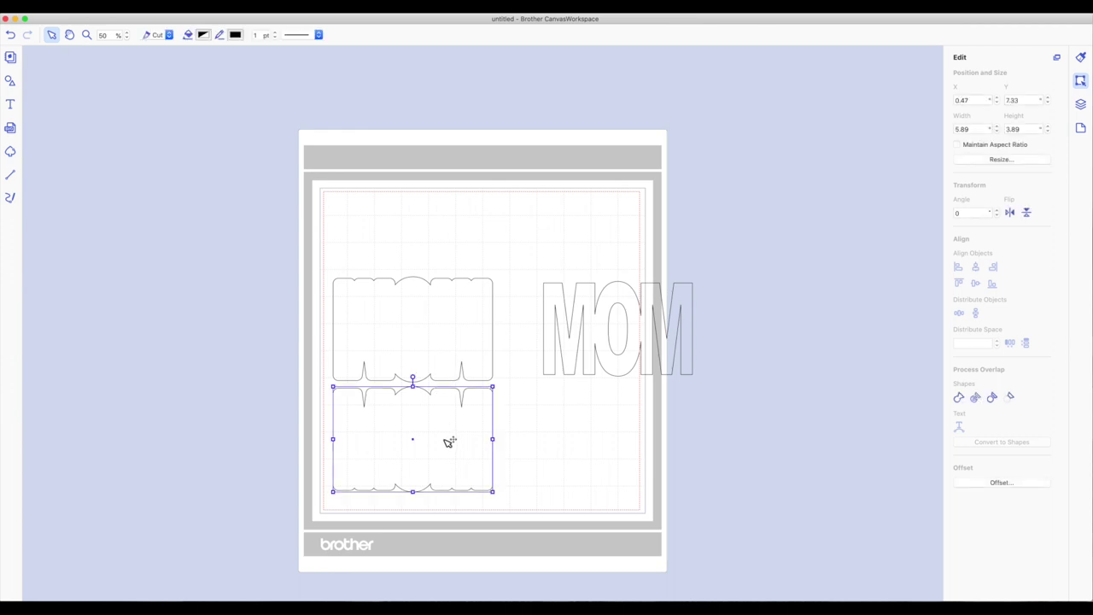
{"action": "key", "text": "Up"}
{"action": "key", "text": "Up"}
{"action": "key", "text": "Up"}
{"action": "key", "text": "Up"}
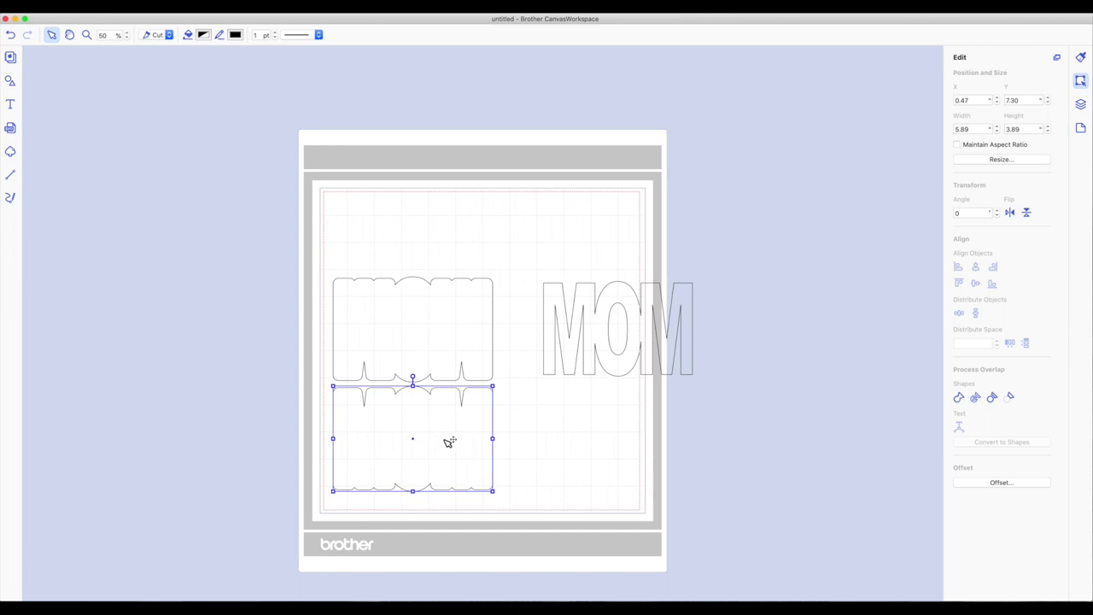
{"action": "key", "text": "Up"}
{"action": "key", "text": "Up"}
{"action": "key", "text": "Up"}
{"action": "key", "text": "Up"}
{"action": "key", "text": "Up"}
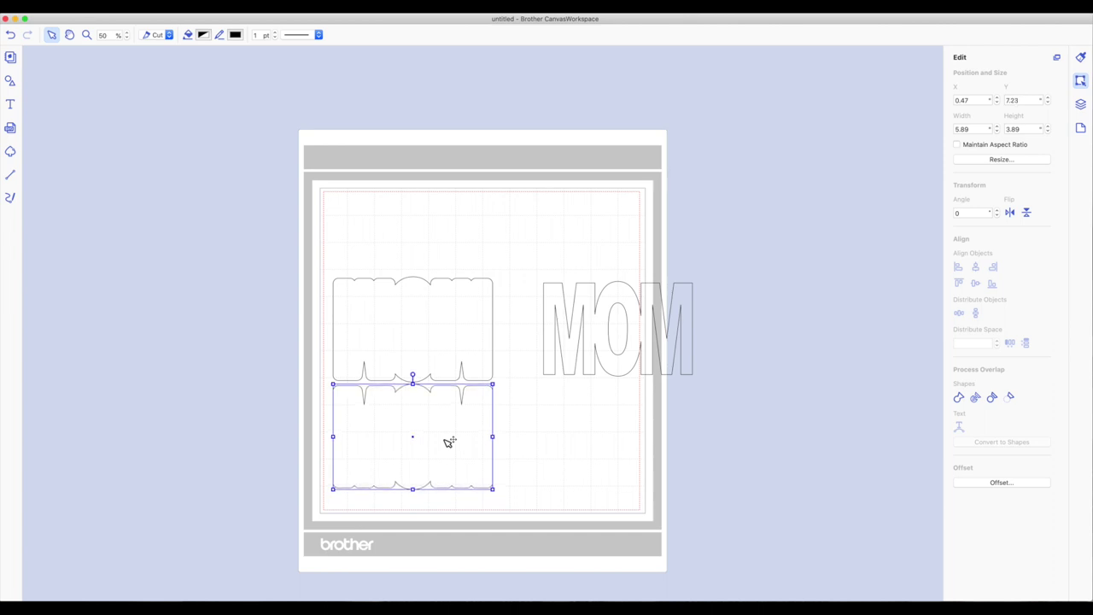
{"action": "key", "text": "Up"}
{"action": "key", "text": "Up"}
{"action": "key", "text": "Up"}
{"action": "key", "text": "Up"}
{"action": "key", "text": "Up"}
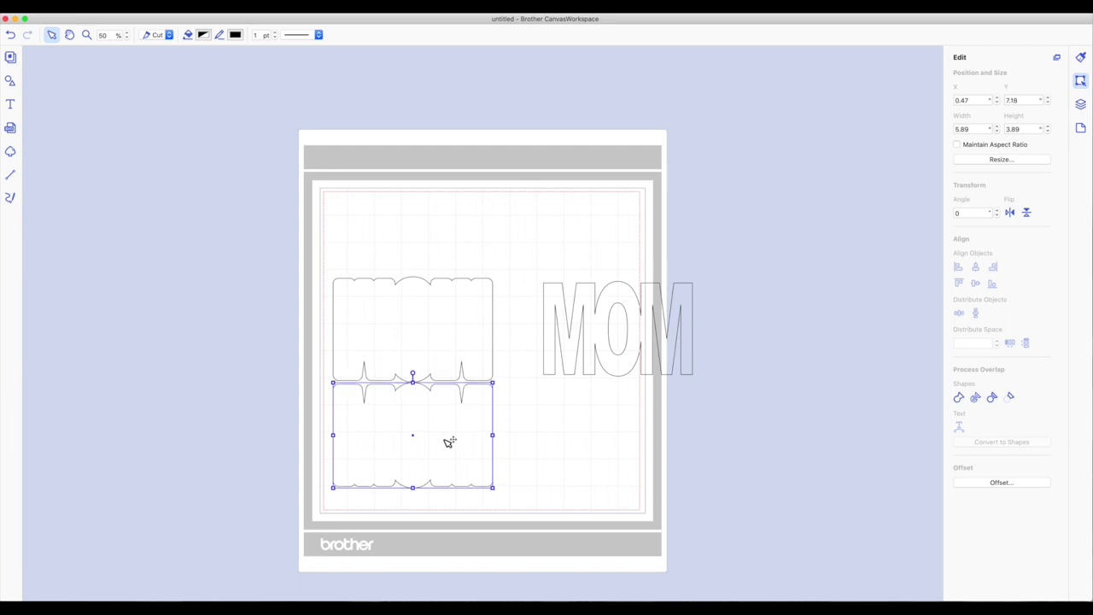
{"action": "key", "text": "Up"}
{"action": "key", "text": "Up"}
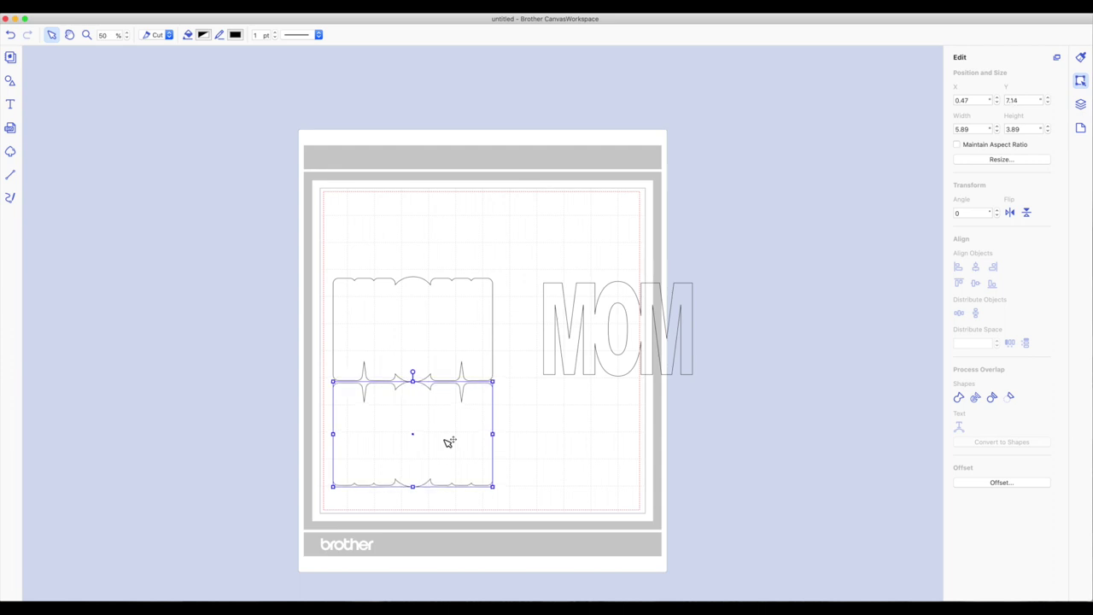
{"action": "key", "text": "Up"}
{"action": "key", "text": "Up"}
{"action": "key", "text": "Up"}
{"action": "key", "text": "Up"}
{"action": "key", "text": "Up"}
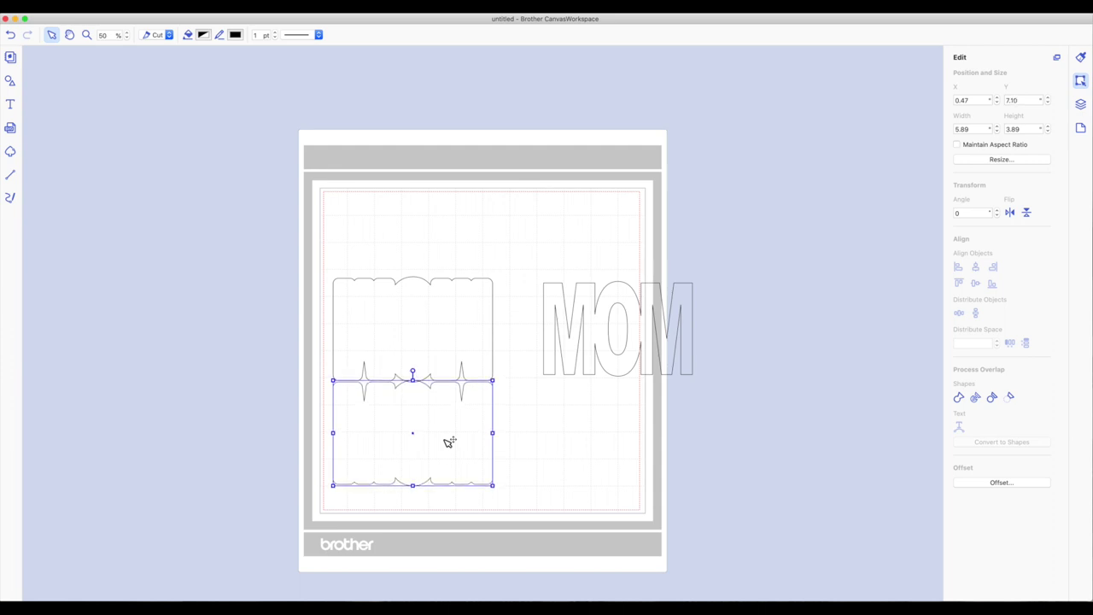
Nudge the lower outline further up until its upper corners overlap the flipped outline copy above it.
{"action": "key", "text": "Up"}
{"action": "key", "text": "Up"}
{"action": "key", "text": "Up"}
{"action": "key", "text": "Up"}
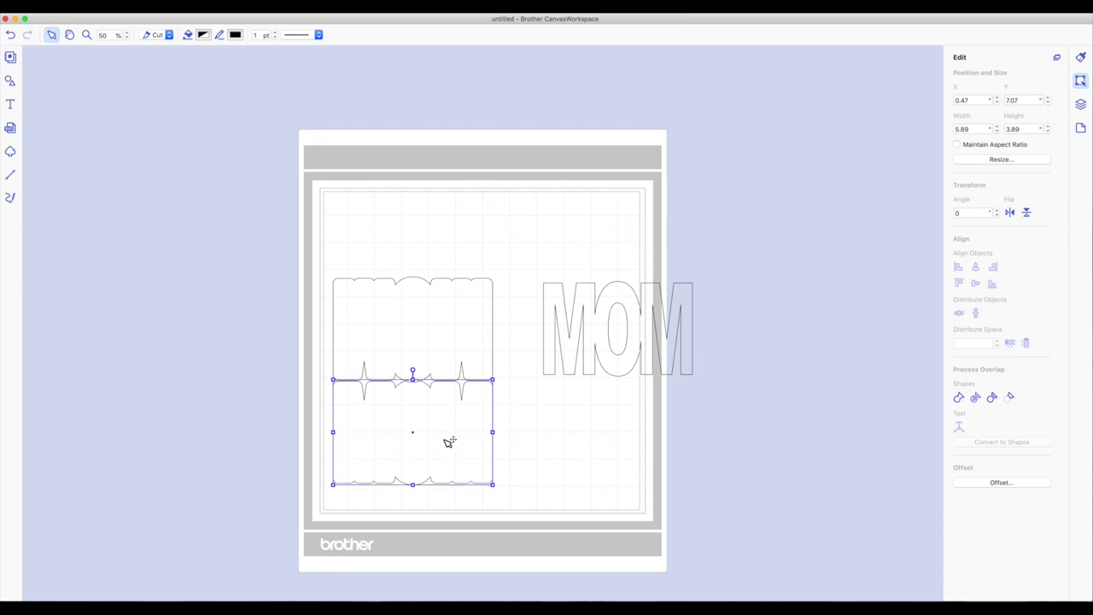
{"action": "left_click", "coordinate": [525, 441]}
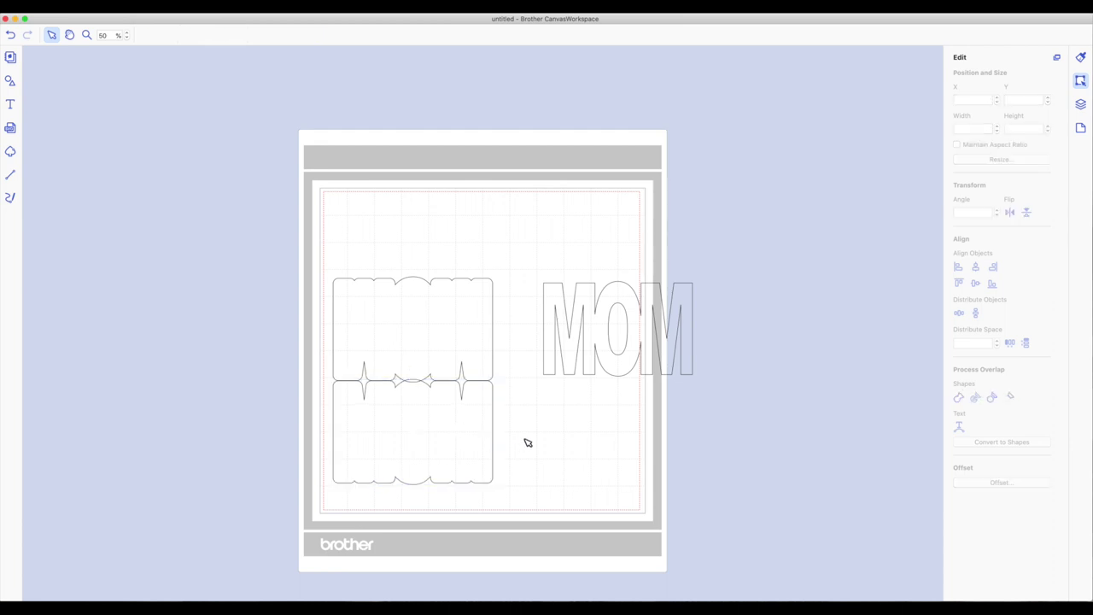
{"action": "left_click", "coordinate": [490, 440]}
{"action": "key", "text": "Up"}
{"action": "key", "text": "Up"}
{"action": "left_click", "coordinate": [534, 438]}
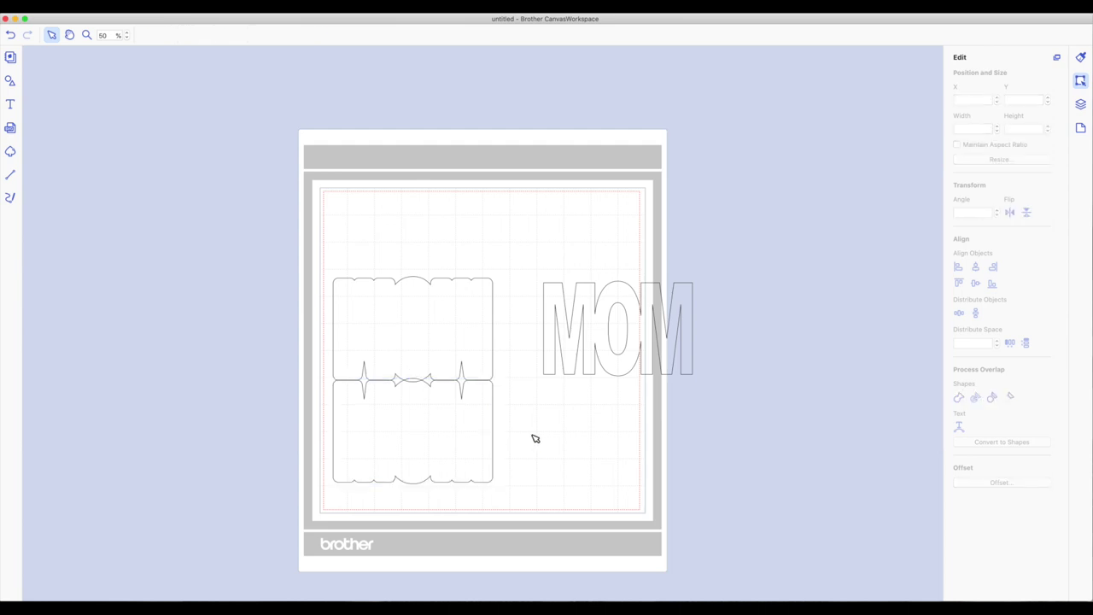
Weld the upper and lower outlines into a single folding card base.
{"action": "left_click_drag", "start_coordinate": [321, 248], "coordinate": [507, 507]}
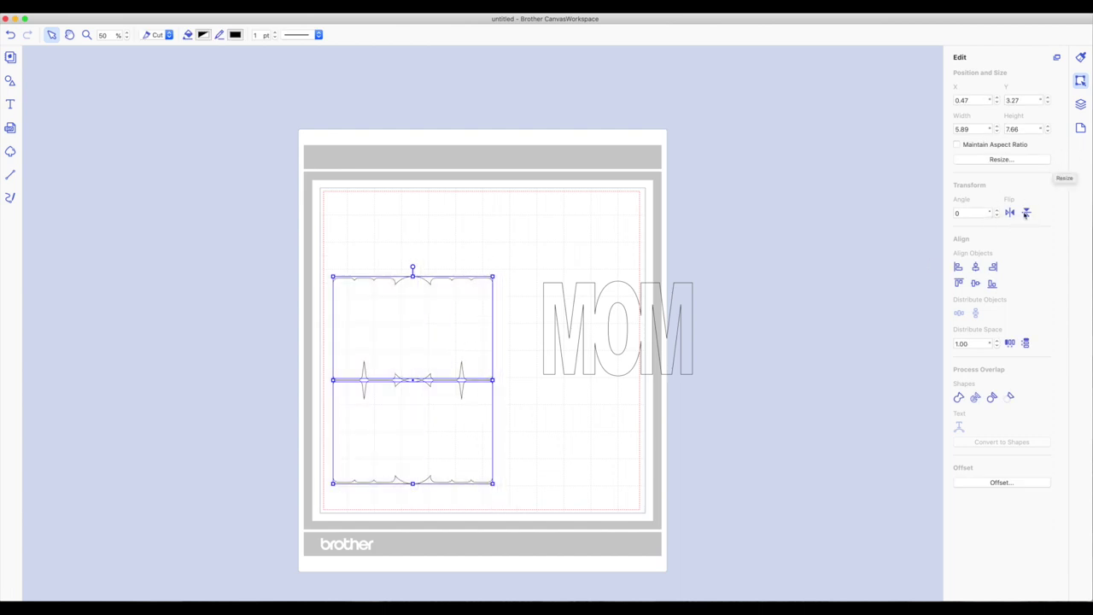
{"action": "left_click", "coordinate": [959, 398]}
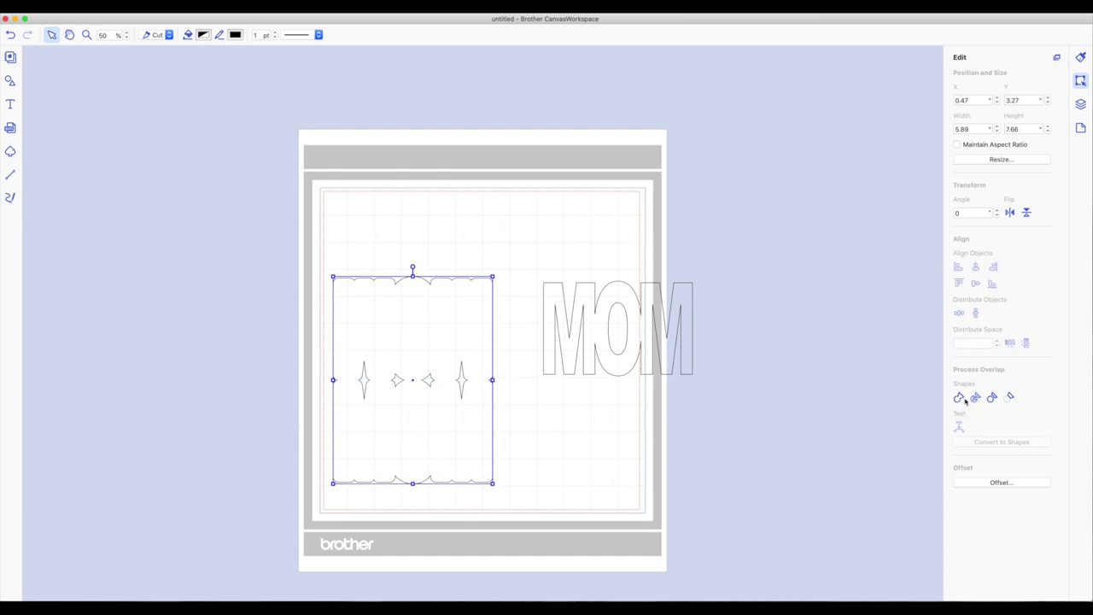
{"action": "left_click", "coordinate": [579, 444]}
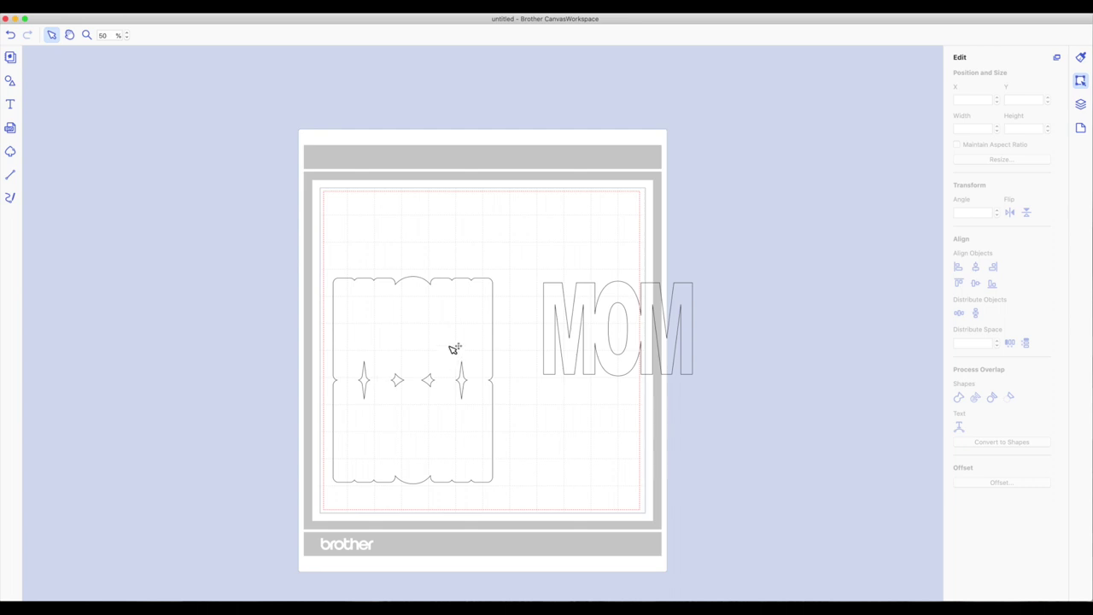
Fill the welded card base with White from the Apple color list.
{"action": "left_click", "coordinate": [392, 391]}
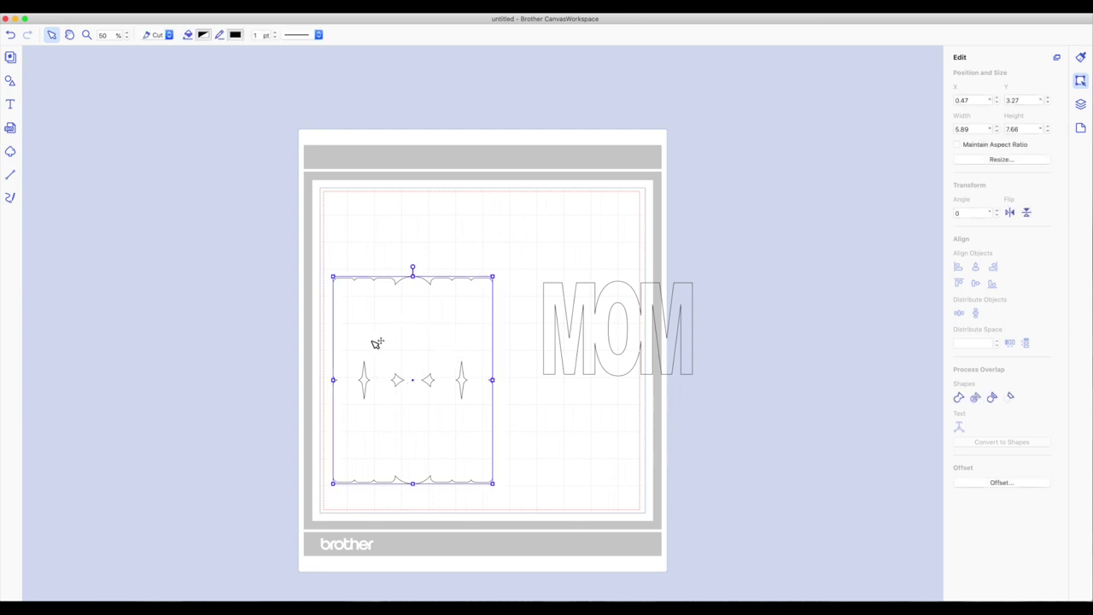
{"action": "left_click", "coordinate": [204, 35]}
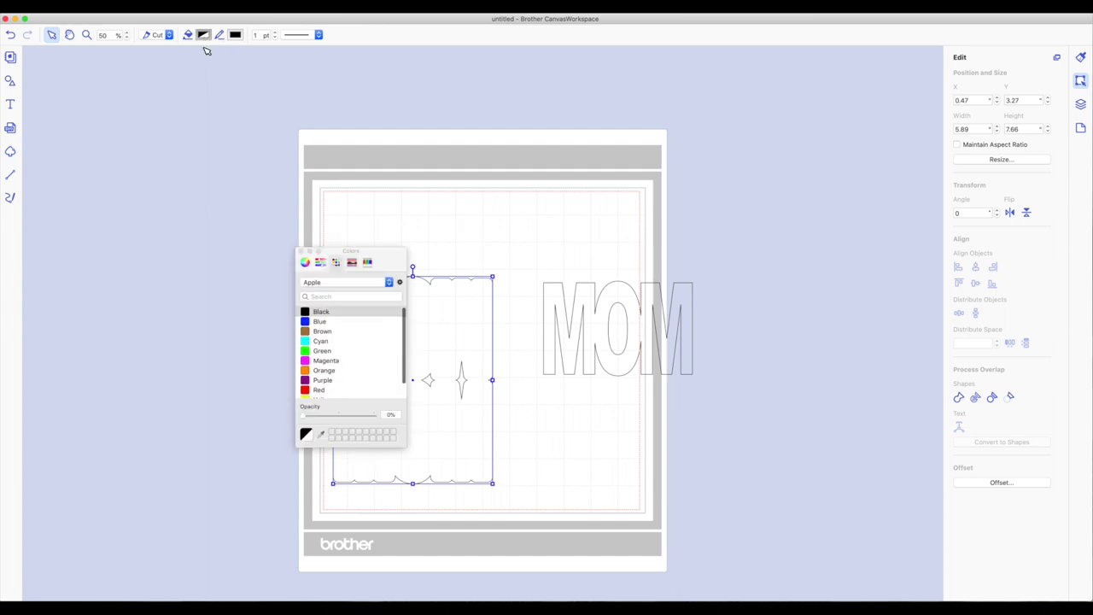
{"action": "scroll", "coordinate": [357, 373], "scroll_direction": "down", "scroll_amount": 2}
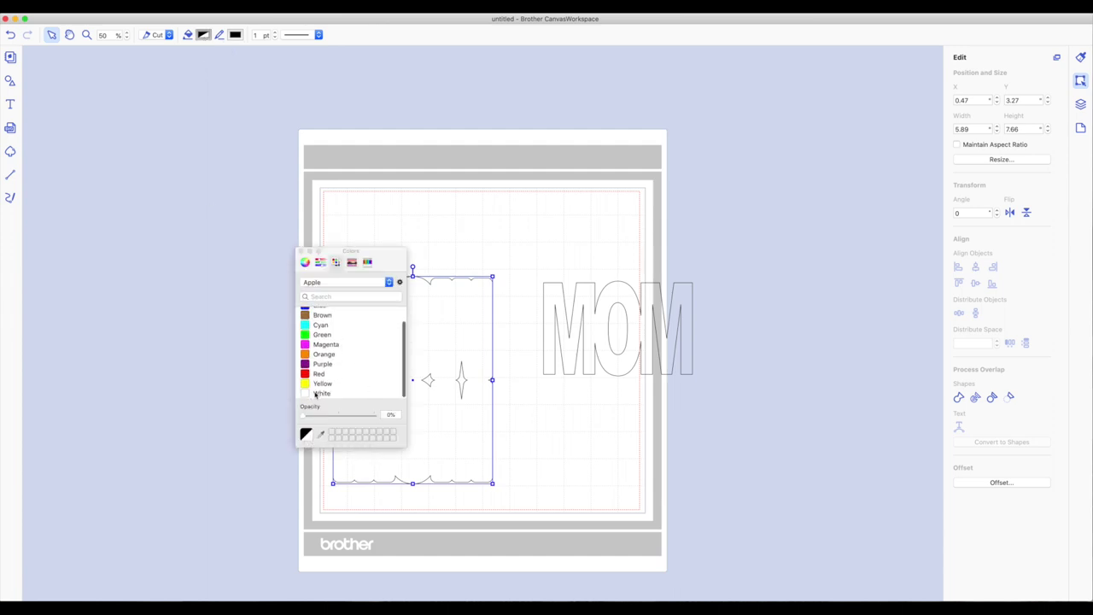
{"action": "key", "text": "End"}
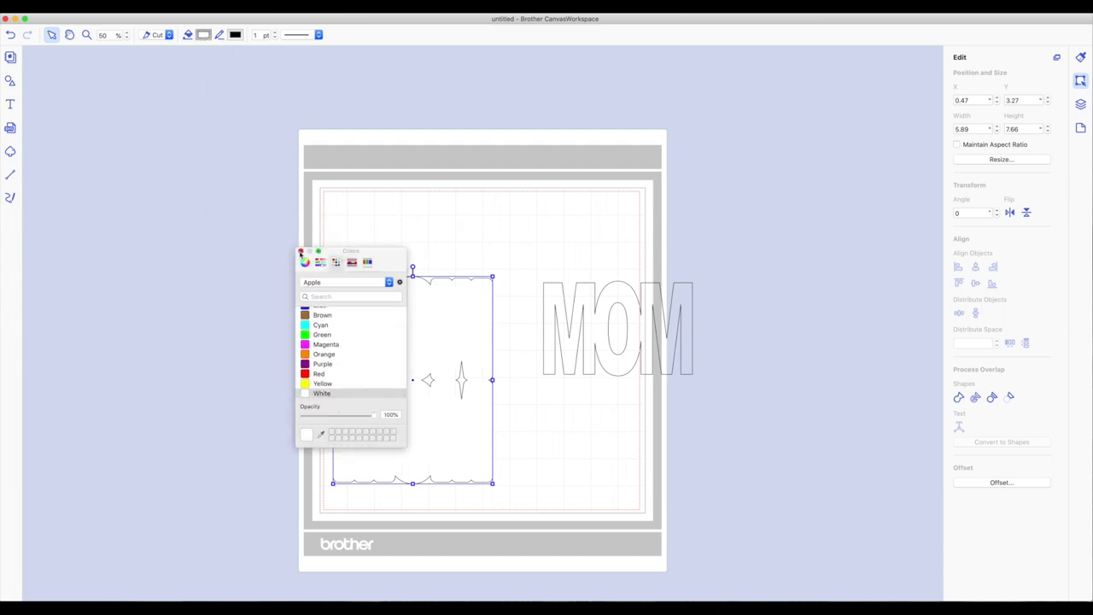
{"action": "left_click", "coordinate": [300, 252]}
Fill the MOM lettering with Magenta.
{"action": "left_click", "coordinate": [557, 313]}
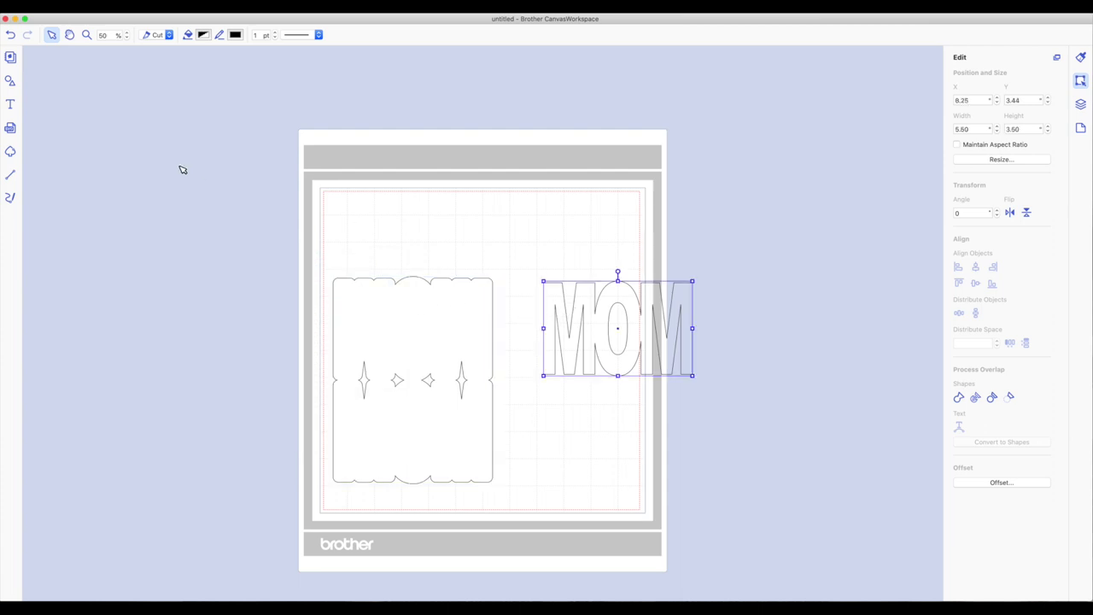
{"action": "left_click", "coordinate": [203, 35]}
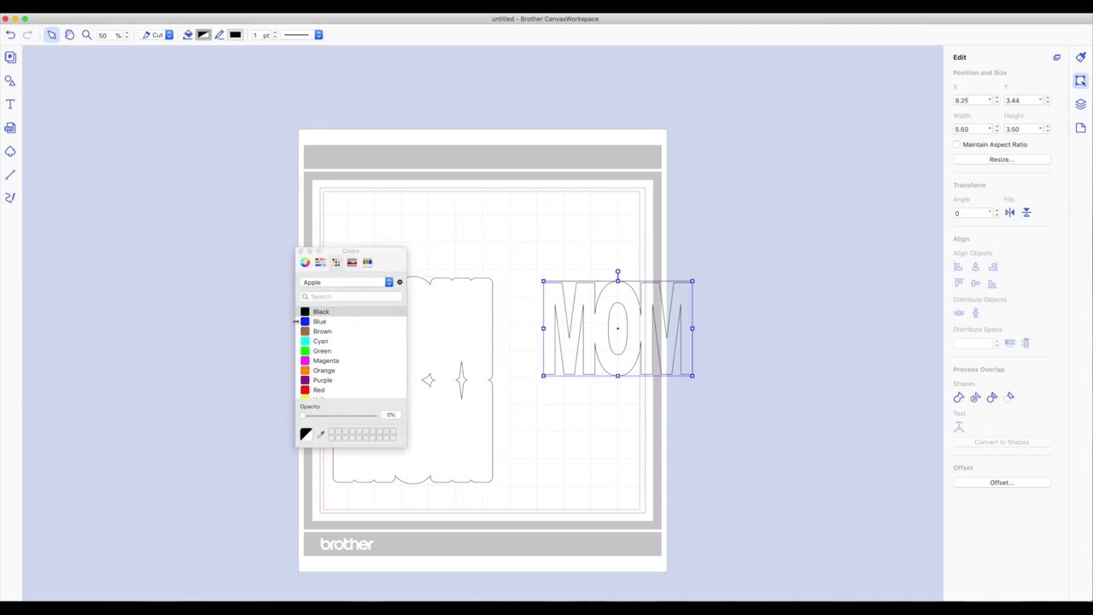
{"action": "left_click", "coordinate": [316, 360]}
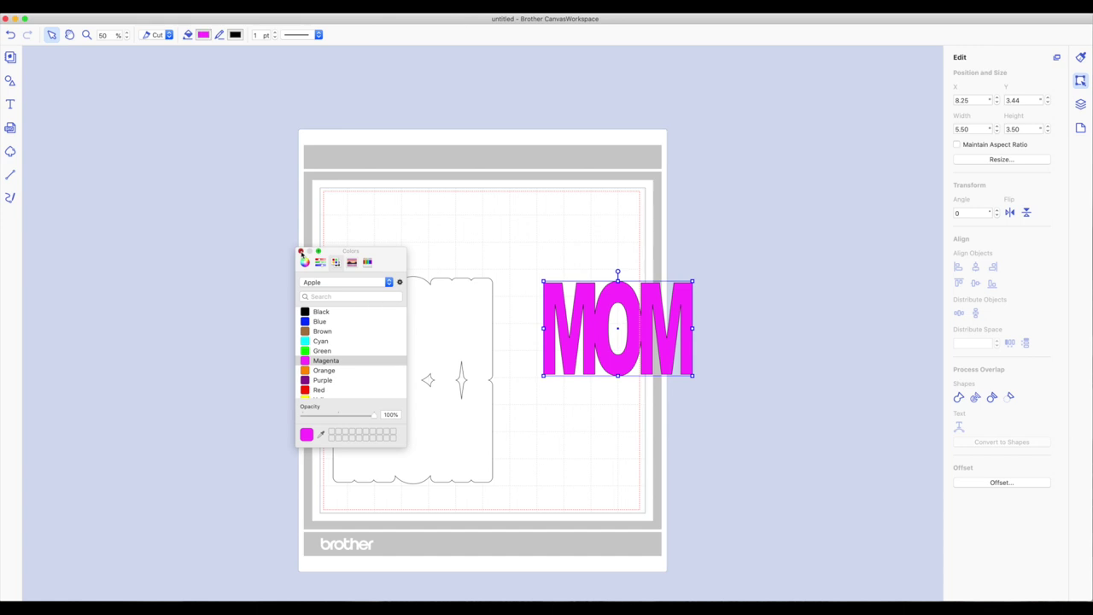
{"action": "left_click", "coordinate": [300, 252]}
Bring the MOM lettering in front of the card base and place it centered over the card's lower half.
{"action": "left_click", "coordinate": [584, 334]}
{"action": "left_click", "coordinate": [598, 318]}
{"action": "left_click_drag", "start_coordinate": [595, 316], "coordinate": [516, 355]}
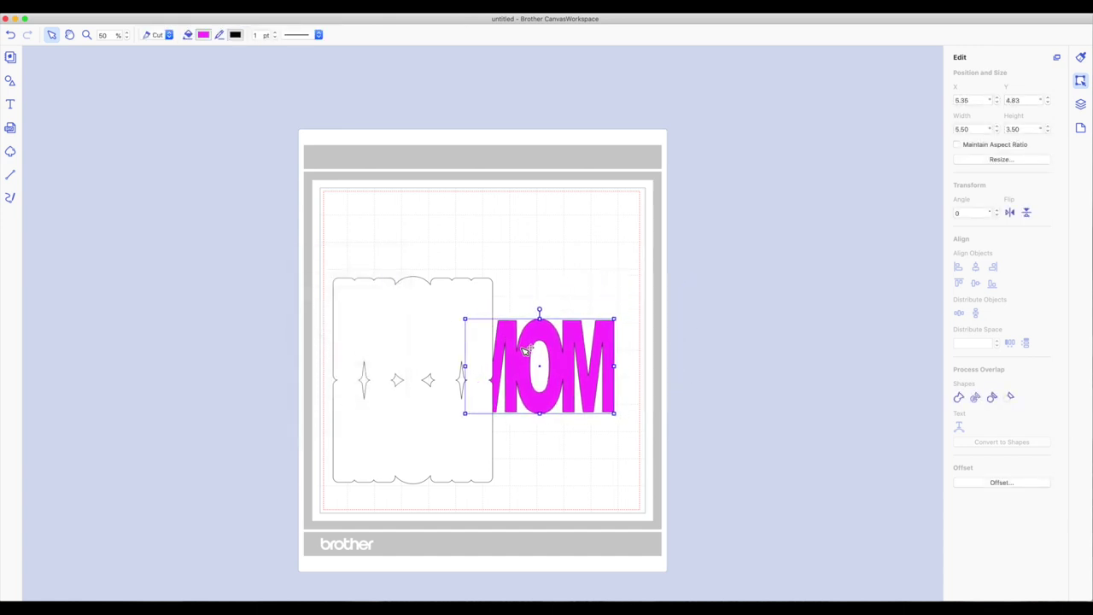
{"action": "right_click", "coordinate": [522, 350]}
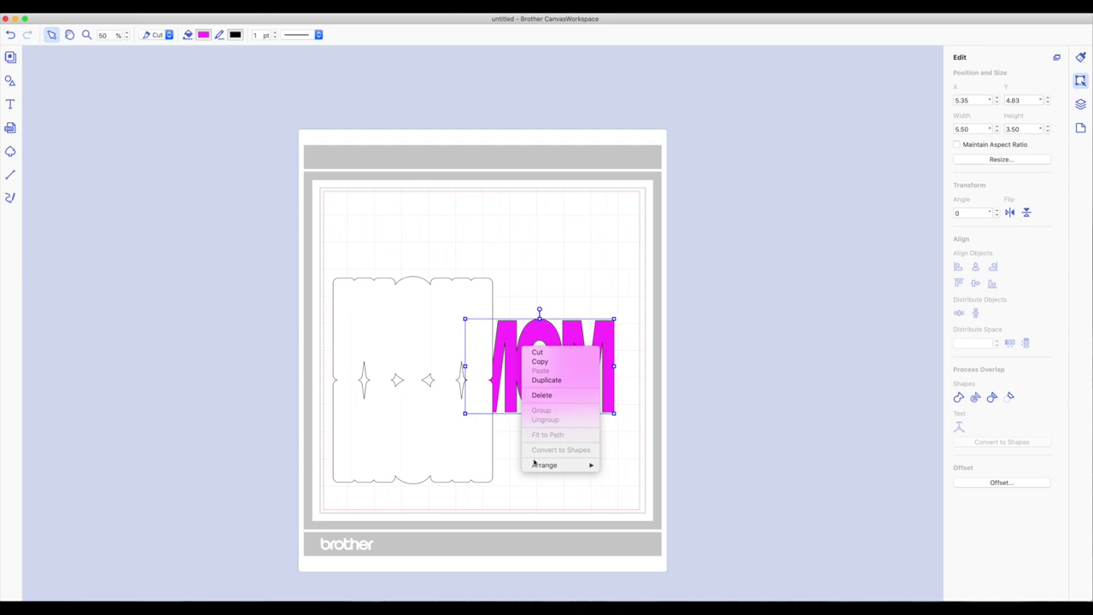
{"action": "mouse_move", "coordinate": [535, 463]}
{"action": "left_click", "coordinate": [632, 465]}
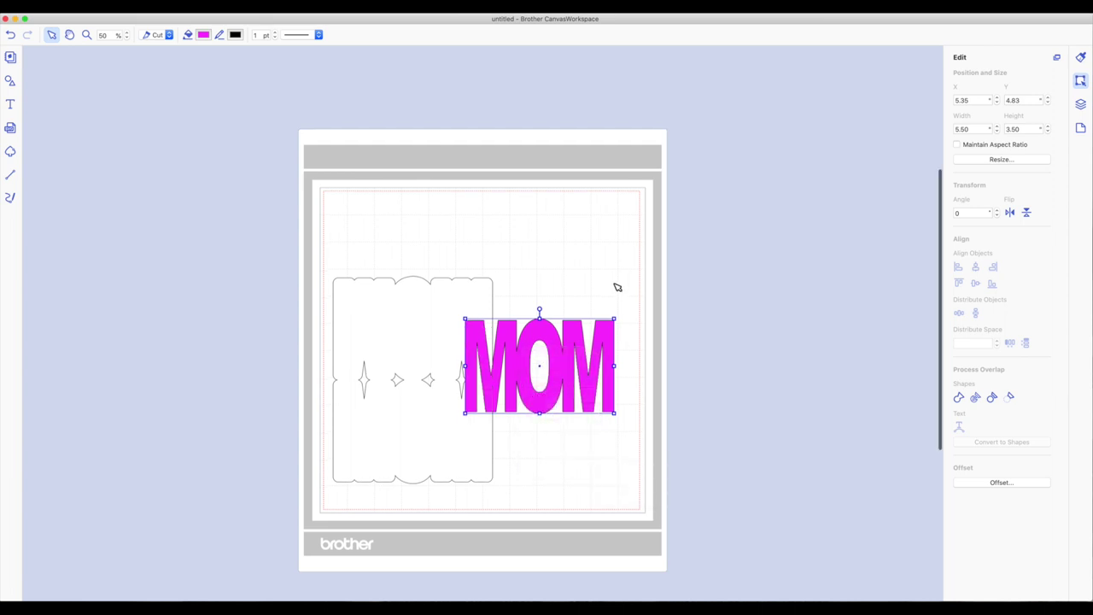
{"action": "left_click", "coordinate": [615, 286]}
{"action": "left_click_drag", "start_coordinate": [584, 353], "coordinate": [459, 418]}
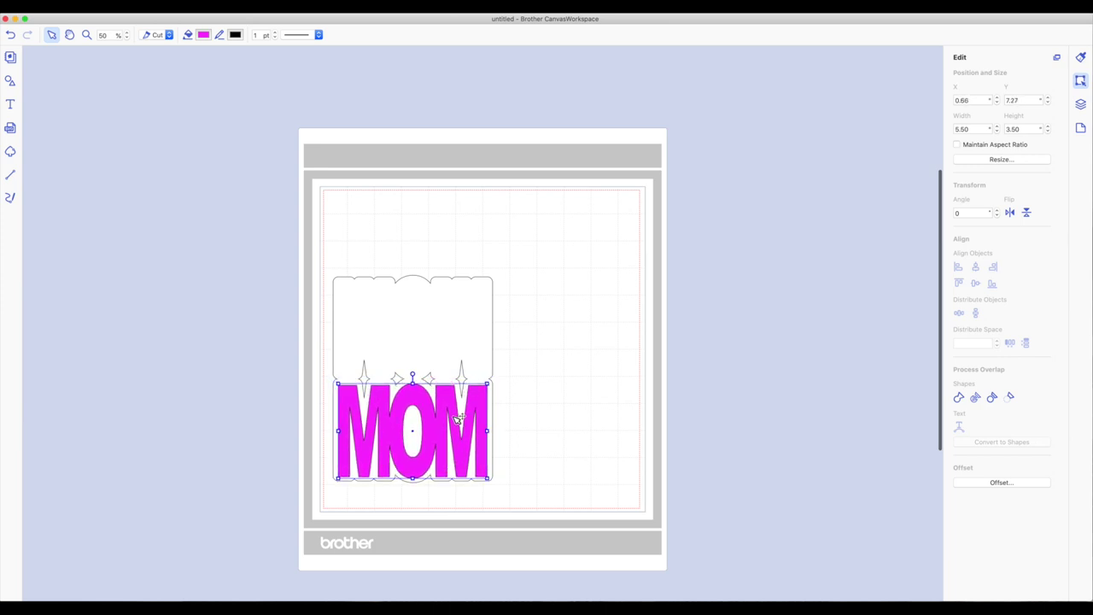
{"action": "left_click", "coordinate": [648, 355]}
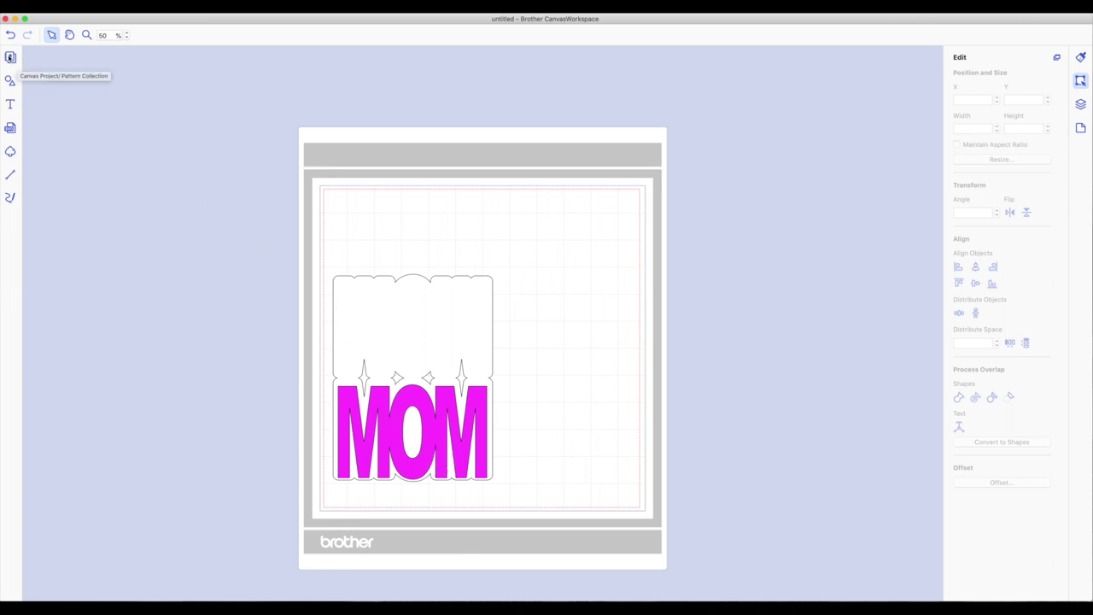
Search the Canvas Project collection for "heart" and insert pattern 000282_A from the Heart Gift Tags project.
{"action": "left_click", "coordinate": [10, 57]}
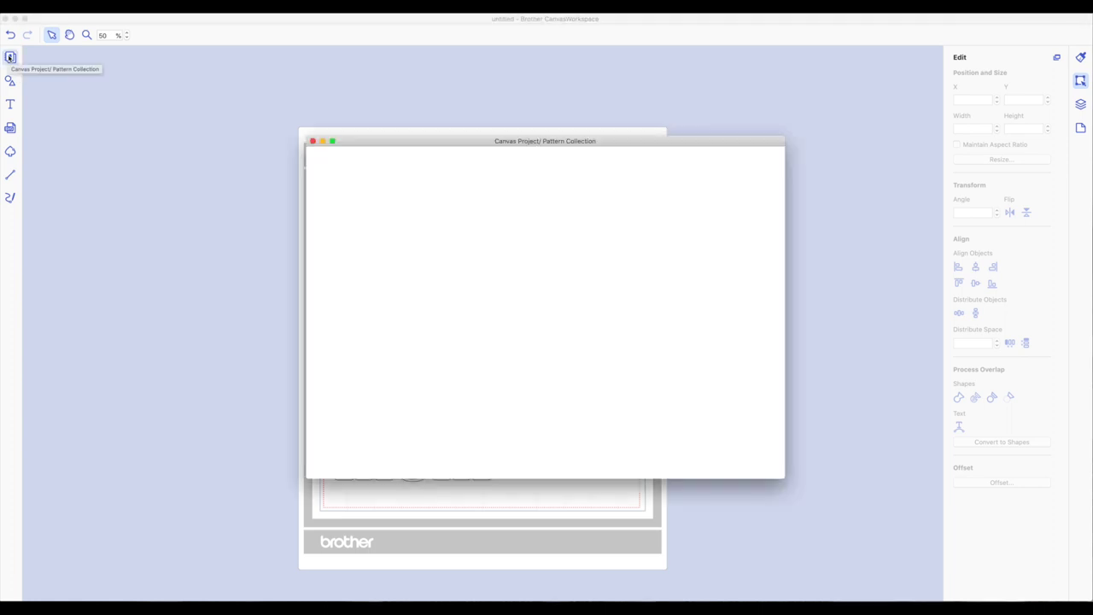
{"action": "left_click", "coordinate": [374, 186]}
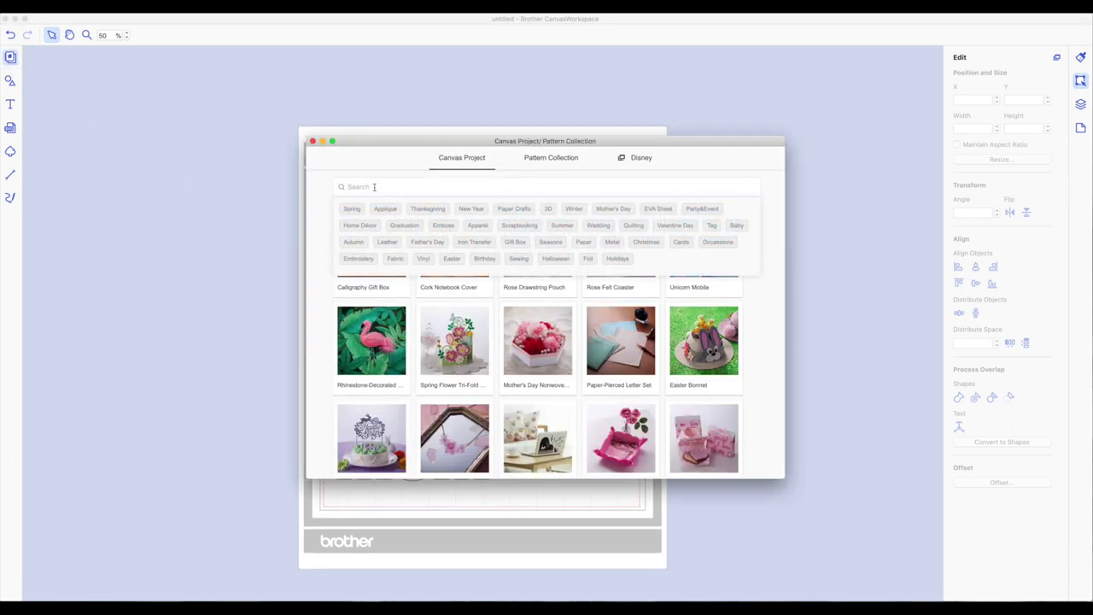
{"action": "type", "text": "heart"}
{"action": "key", "text": "Return"}
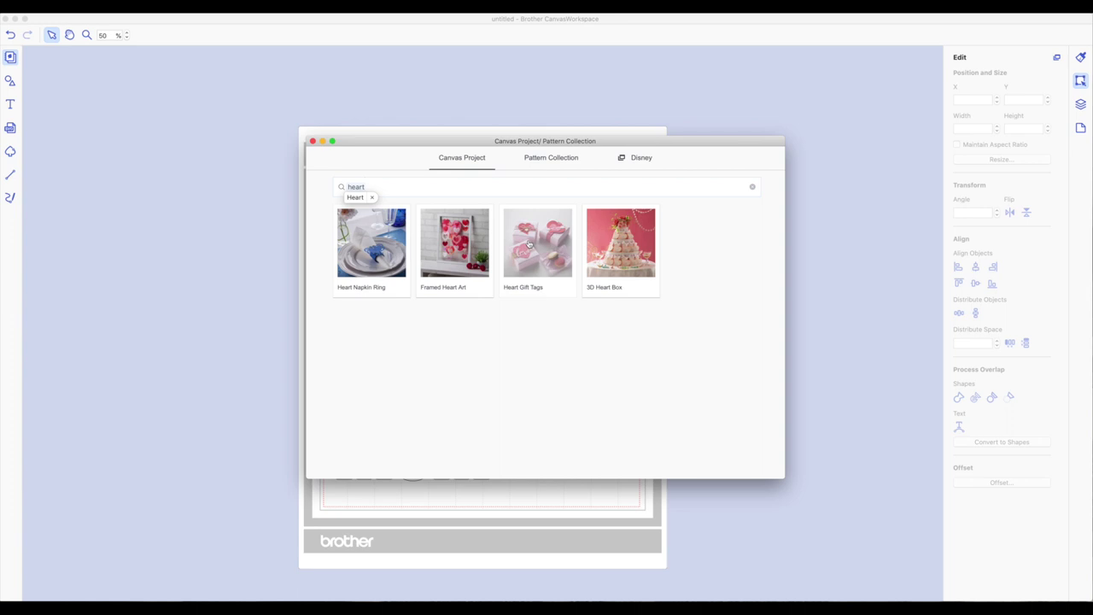
{"action": "left_click", "coordinate": [529, 245]}
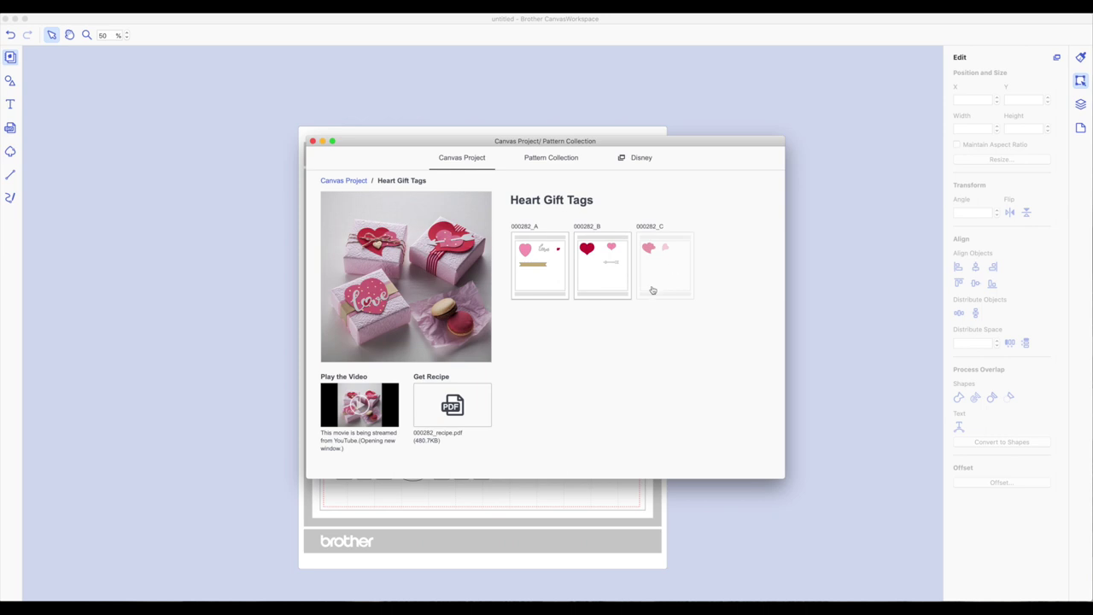
{"action": "left_click", "coordinate": [534, 274]}
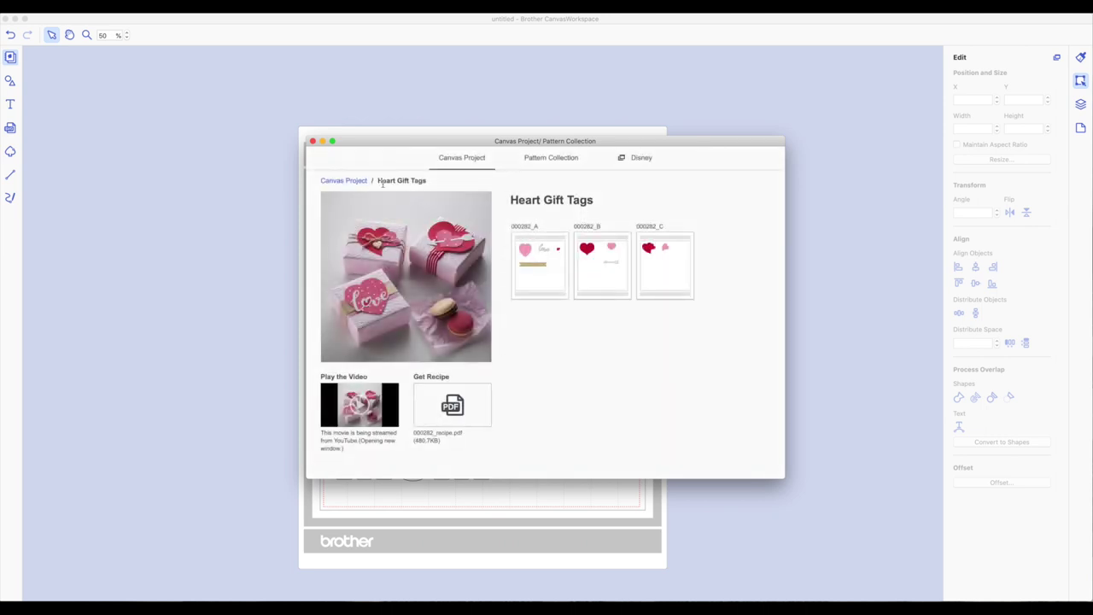
{"action": "left_click", "coordinate": [313, 141]}
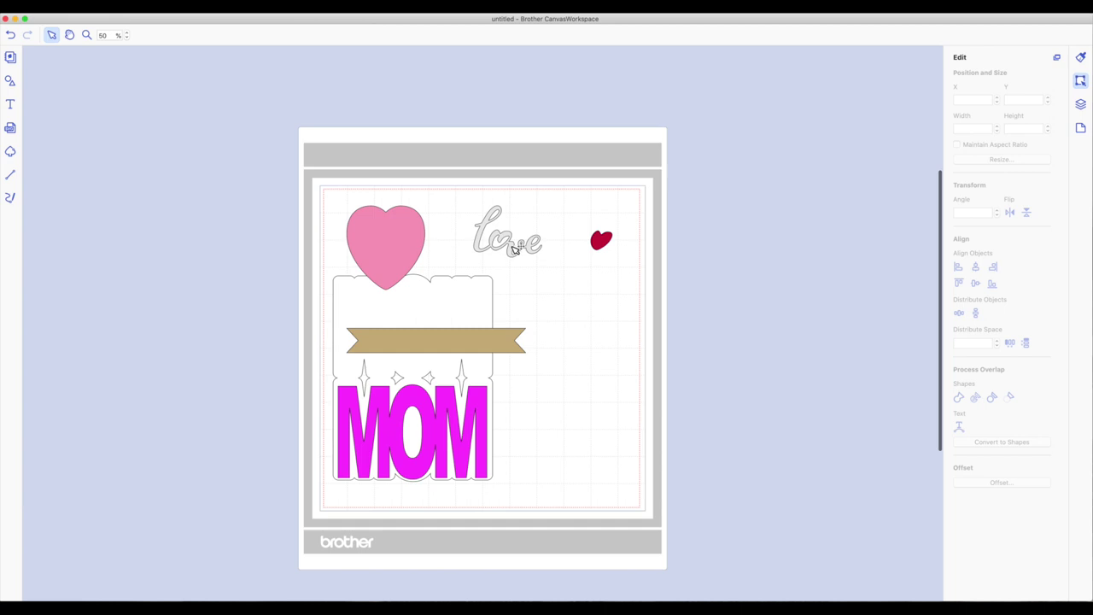
Delete the "love" word and the small dark red heart from the inserted pattern.
{"action": "left_click", "coordinate": [515, 250]}
{"action": "key", "text": "Delete"}
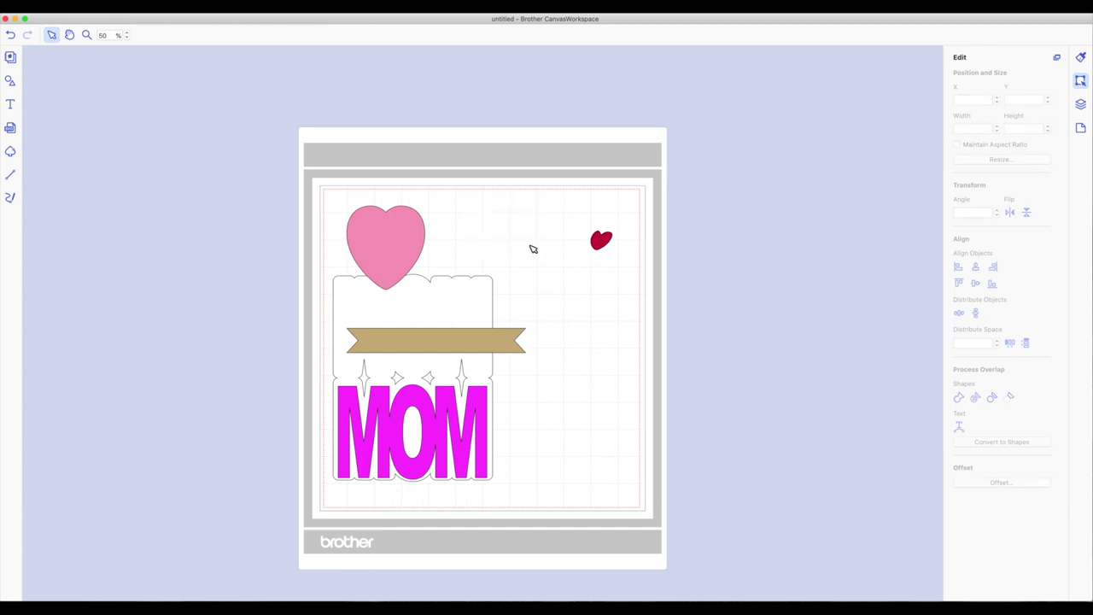
{"action": "left_click", "coordinate": [599, 243]}
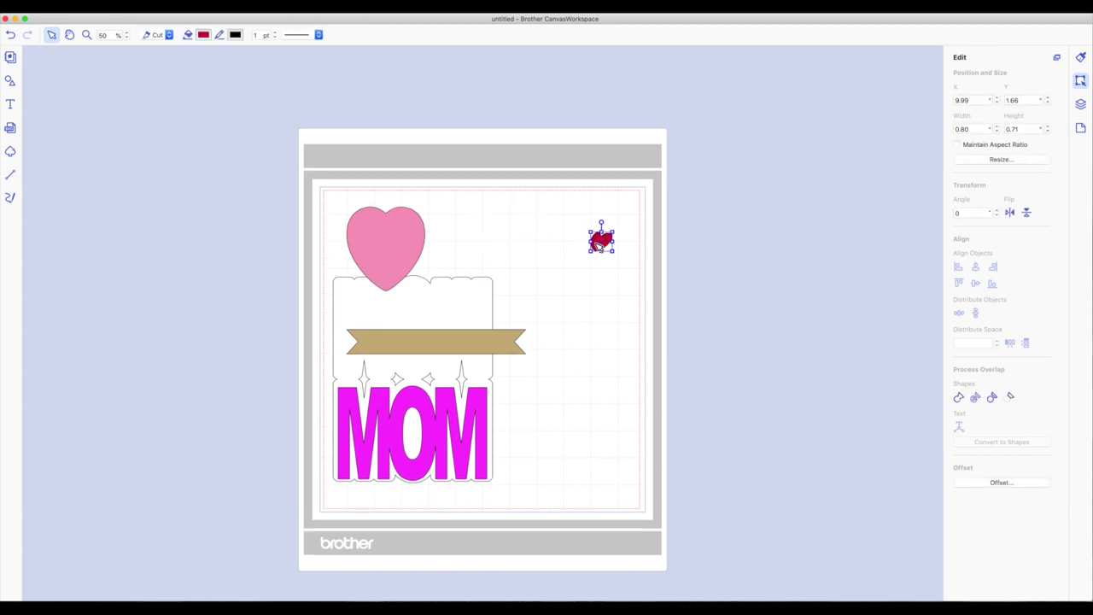
{"action": "key", "text": "Delete"}
Move the pink heart off the card to the empty mat area and scale it proportionally to a height of 1.
{"action": "left_click", "coordinate": [407, 242]}
{"action": "left_click_drag", "start_coordinate": [406, 243], "coordinate": [560, 270]}
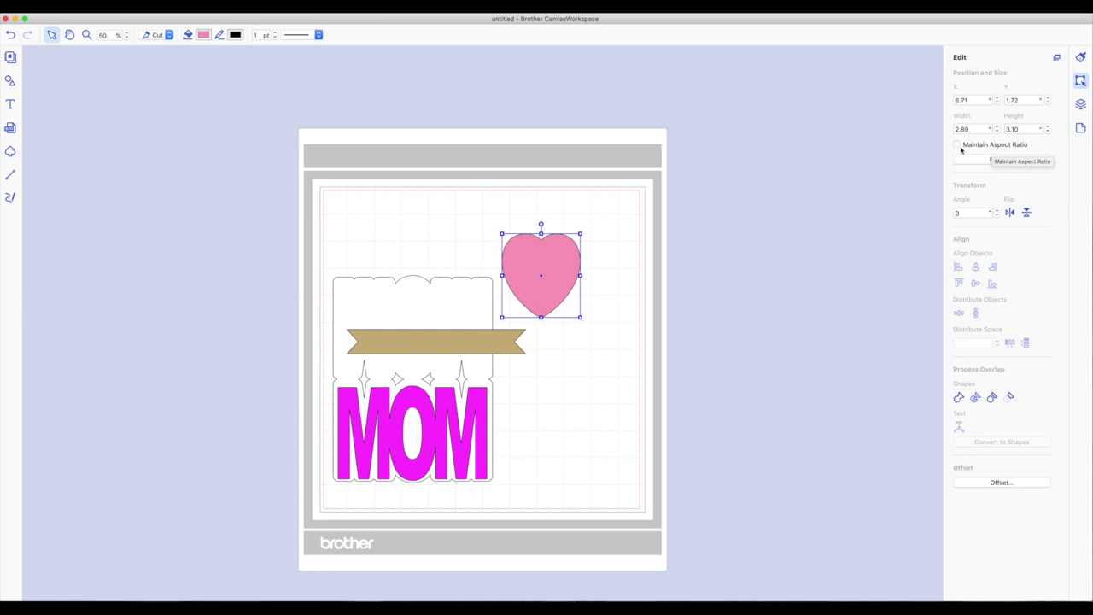
{"action": "double_click", "coordinate": [1023, 129]}
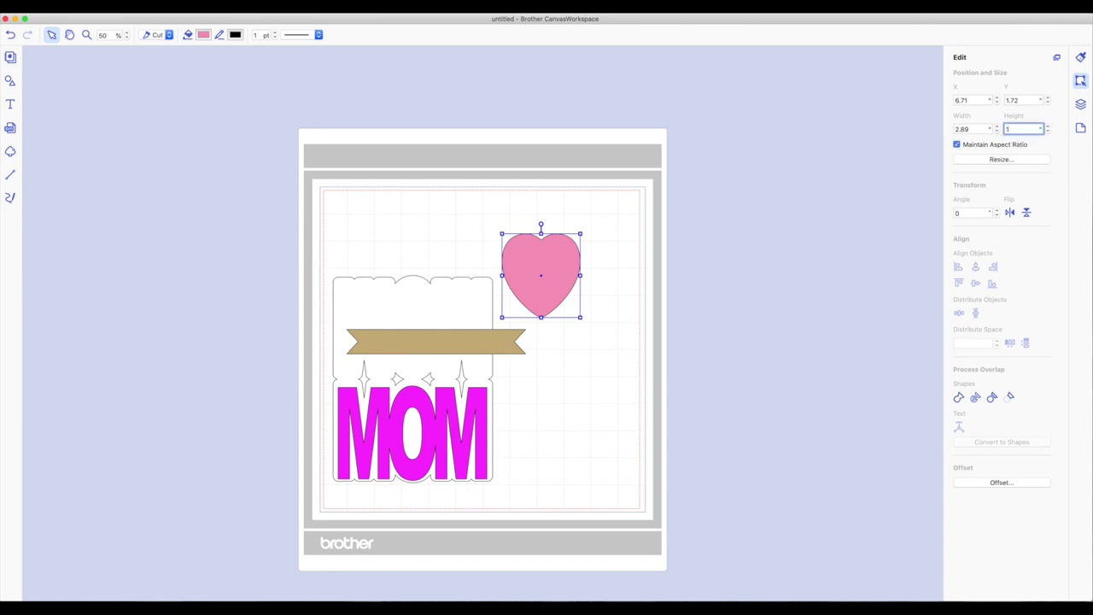
{"action": "key", "text": "Return"}
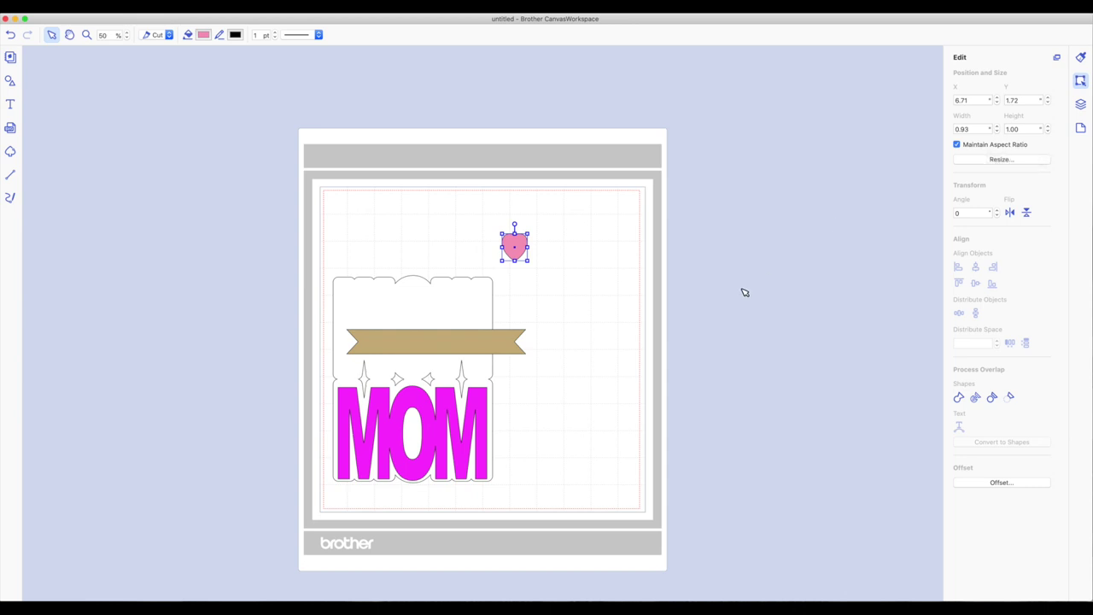
Place the tan banner across the lower part of the MOM lettering and scale it proportionally to about 4.50 wide.
{"action": "left_click", "coordinate": [482, 341]}
{"action": "left_click_drag", "start_coordinate": [483, 341], "coordinate": [476, 466]}
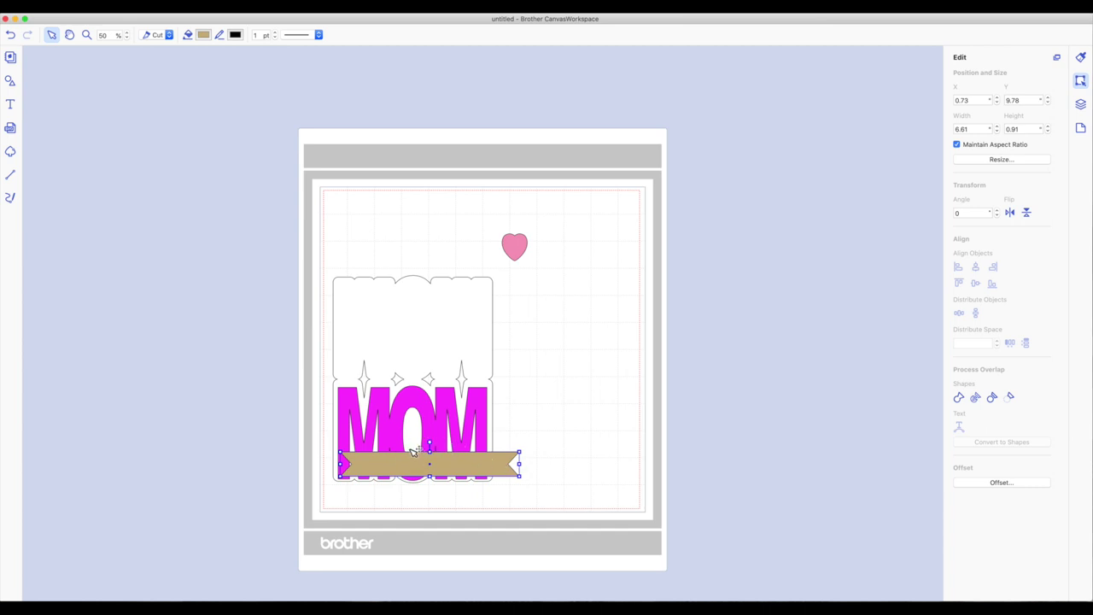
{"action": "left_click_drag", "start_coordinate": [519, 477], "coordinate": [461, 477]}
{"action": "left_click", "coordinate": [538, 434]}
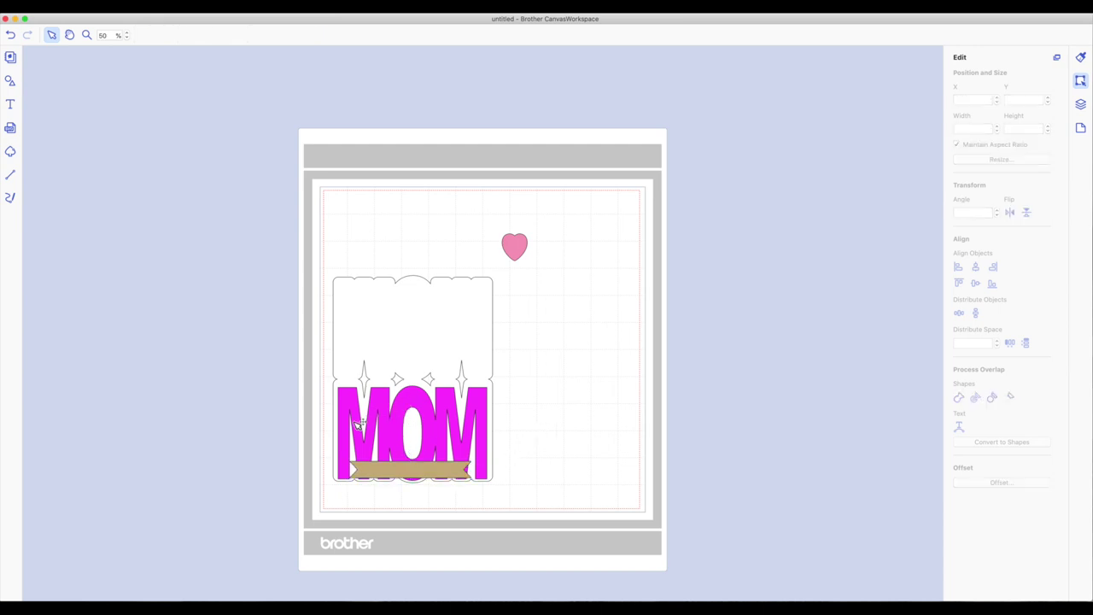
{"action": "mouse_move", "coordinate": [401, 468]}
{"action": "left_mouse_down"}
{"action": "mouse_move", "coordinate": [404, 441]}
{"action": "mouse_move", "coordinate": [456, 459]}
{"action": "mouse_move", "coordinate": [455, 472]}
{"action": "left_mouse_up"}
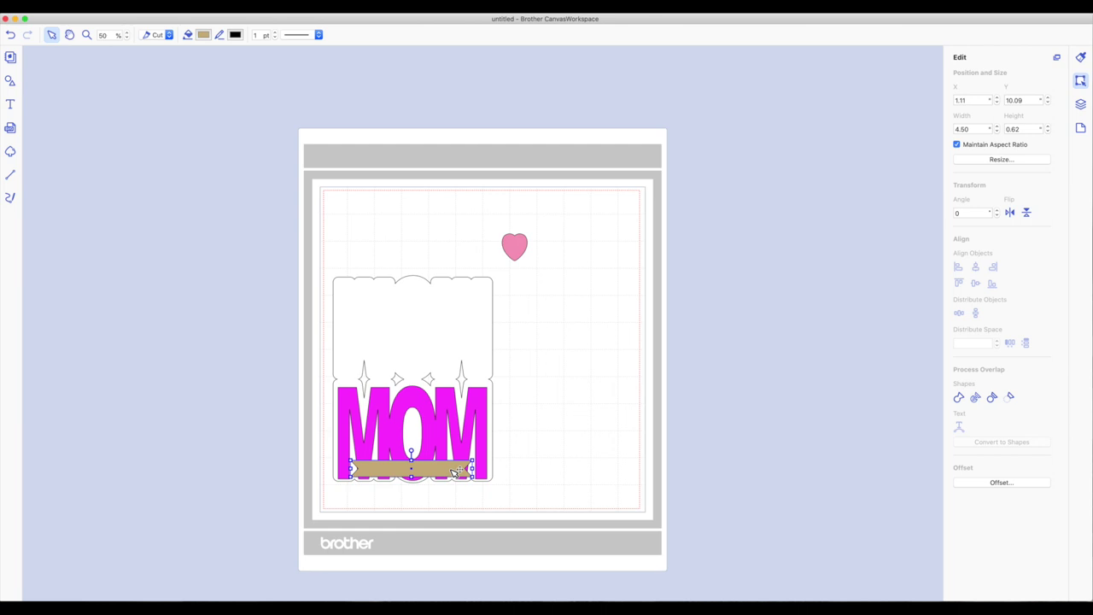
{"action": "left_click", "coordinate": [534, 446]}
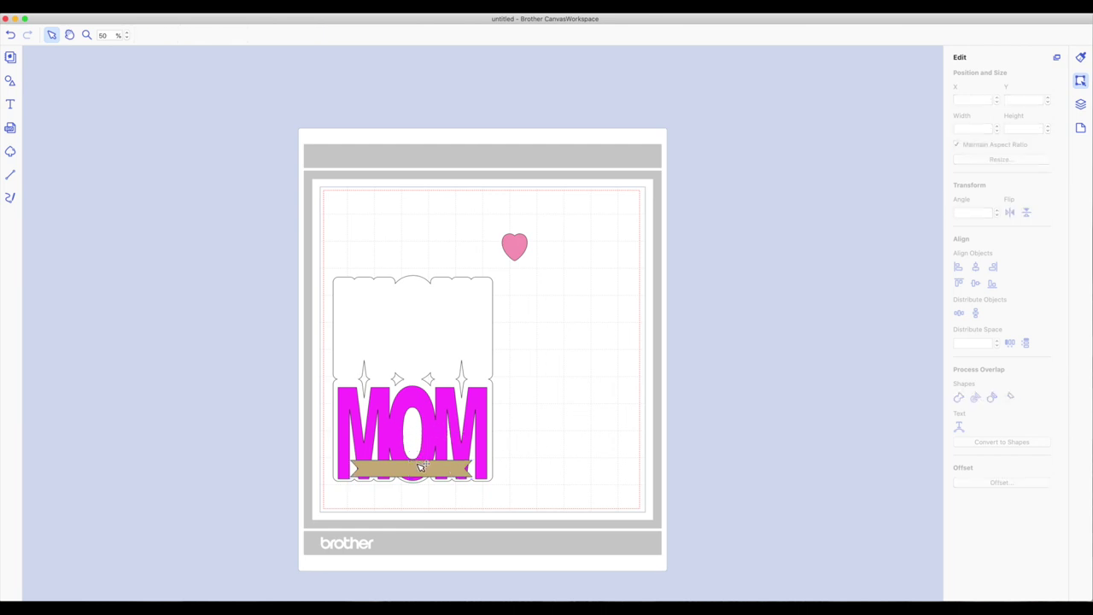
Move the banner off the lettering to the empty mat area beside the card, at about X 6.37, Y 8.24.
{"action": "left_click", "coordinate": [420, 467]}
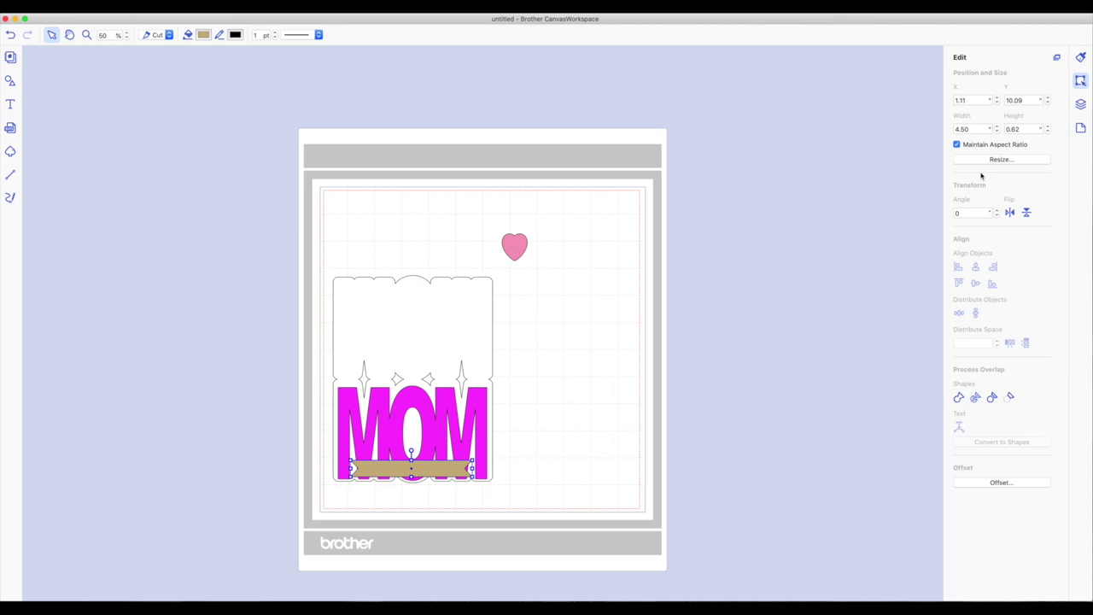
{"action": "left_click", "coordinate": [535, 400]}
{"action": "left_click_drag", "start_coordinate": [469, 462], "coordinate": [616, 409]}
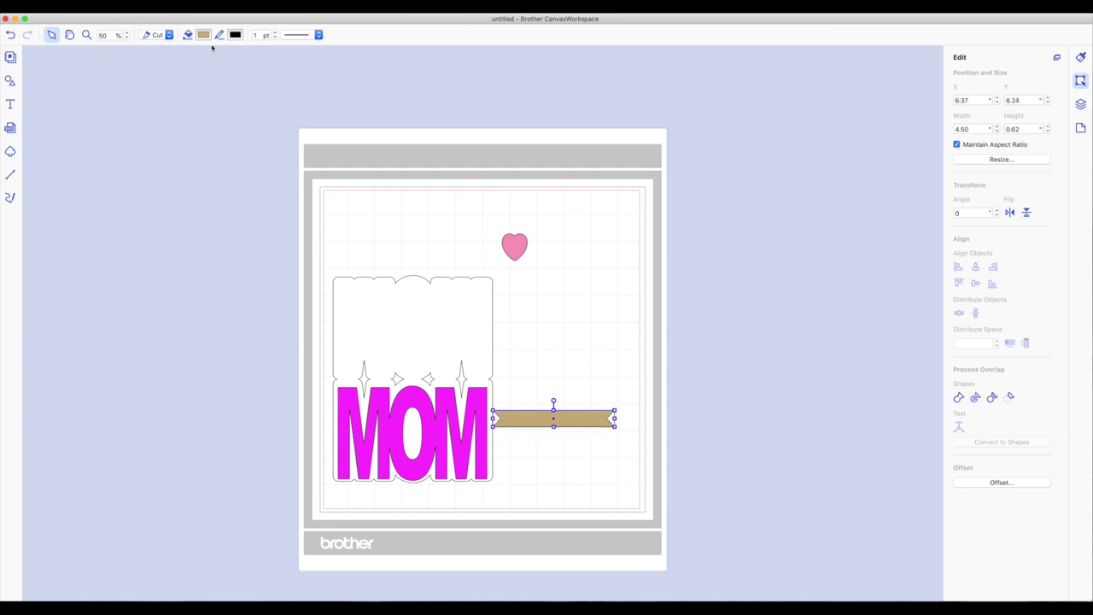
Change the tan banner's fill colour to white and deselect it.
{"action": "left_click", "coordinate": [203, 35]}
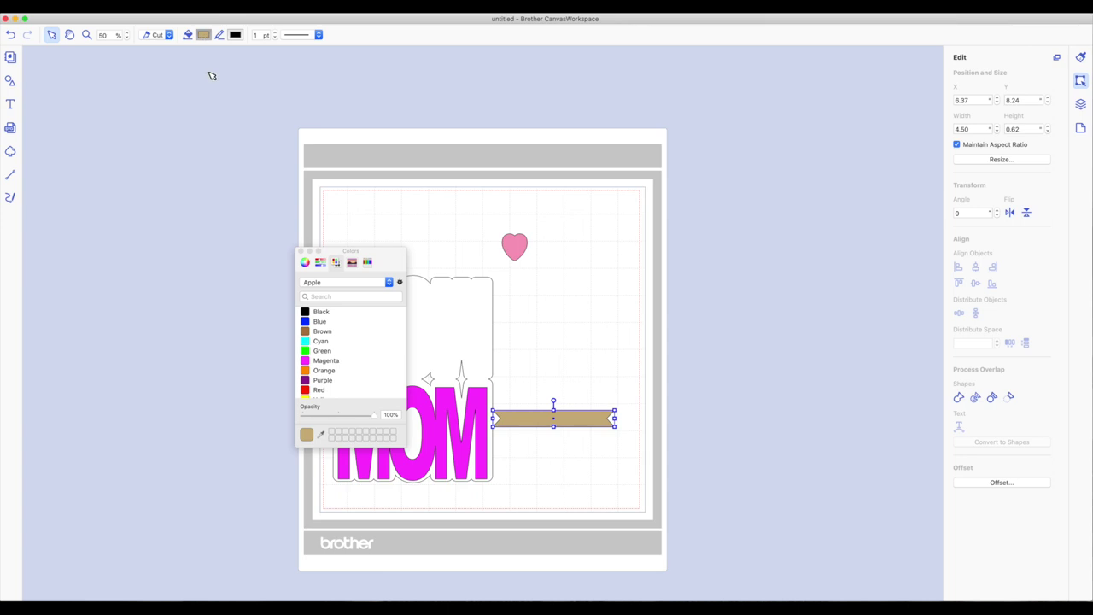
{"action": "scroll", "coordinate": [342, 376], "scroll_direction": "down", "scroll_amount": 3}
{"action": "left_click", "coordinate": [329, 393]}
{"action": "left_click", "coordinate": [301, 252]}
{"action": "left_click", "coordinate": [528, 403]}
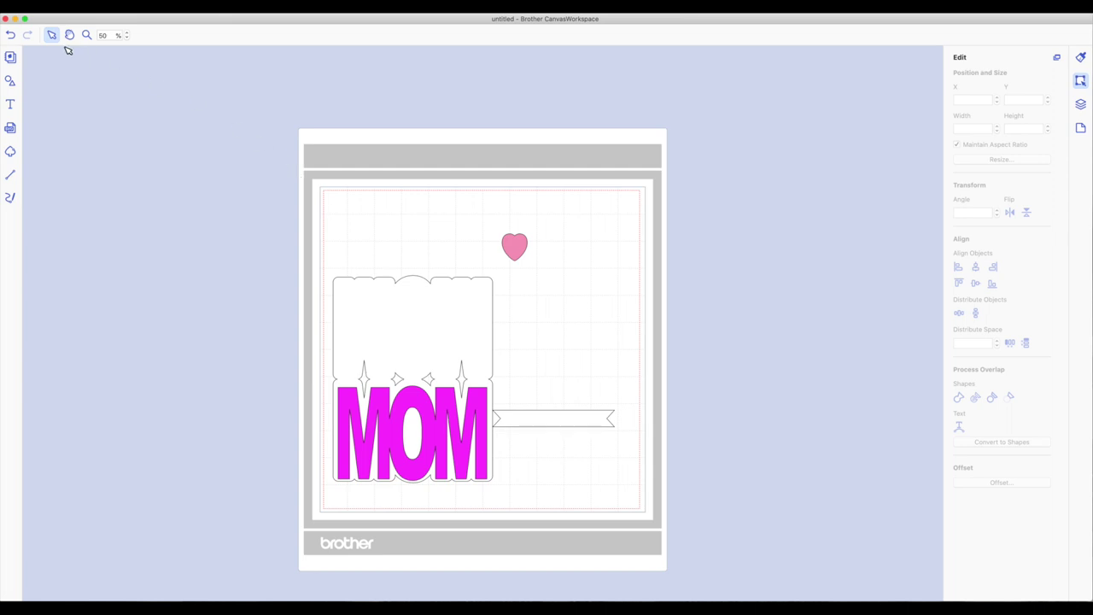
Add the text "is love" and move it to just above the banner, at about X 7.23, Y 6.65.
{"action": "left_click", "coordinate": [10, 105]}
{"action": "left_click", "coordinate": [415, 224]}
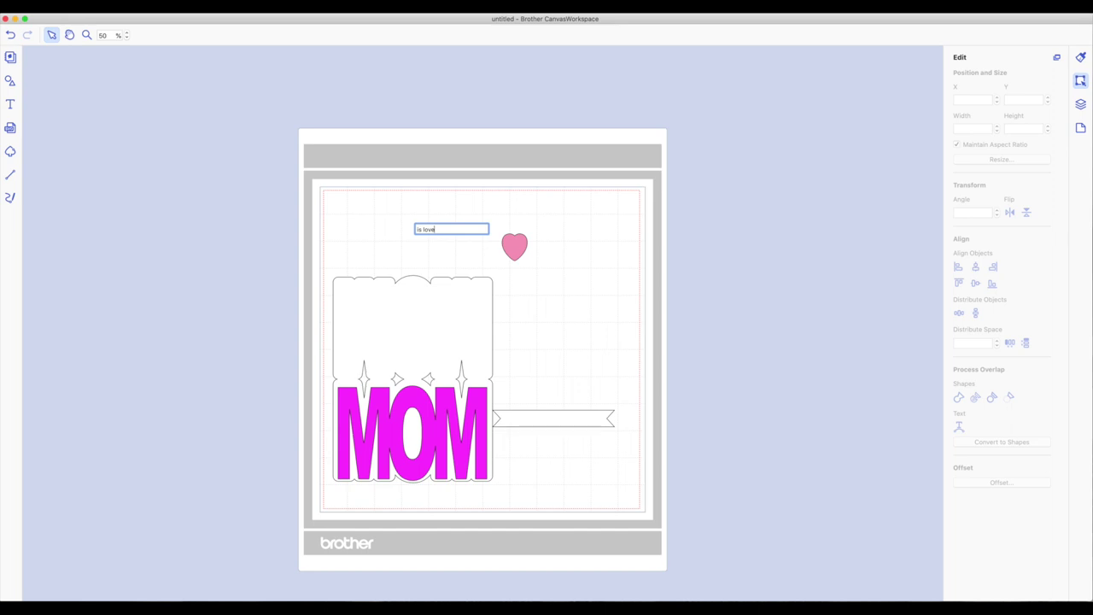
{"action": "left_click", "coordinate": [581, 300]}
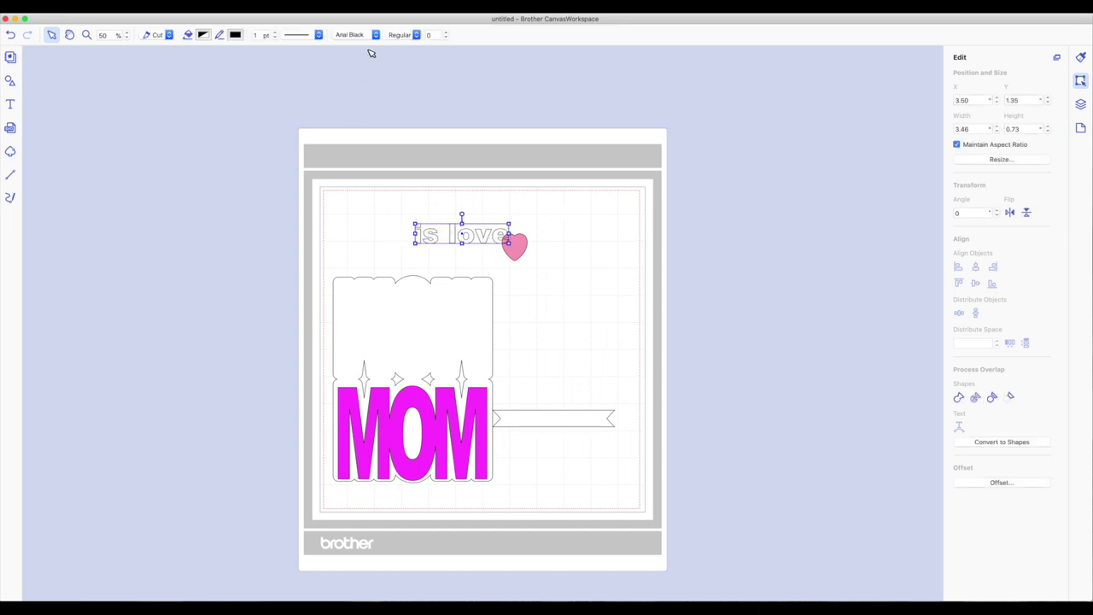
{"action": "left_click", "coordinate": [553, 277]}
{"action": "left_click_drag", "start_coordinate": [436, 235], "coordinate": [542, 380]}
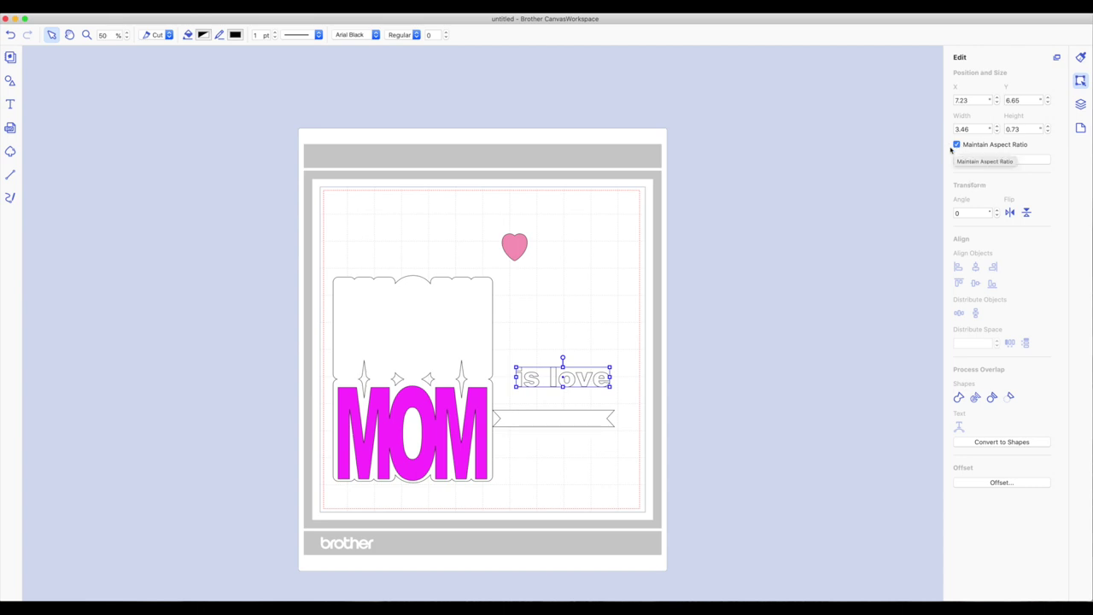
Scale the "is love" text proportionally to a height of 0.50 and place it on the banner, at about X 7.38, Y 8.29.
{"action": "double_click", "coordinate": [1022, 128]}
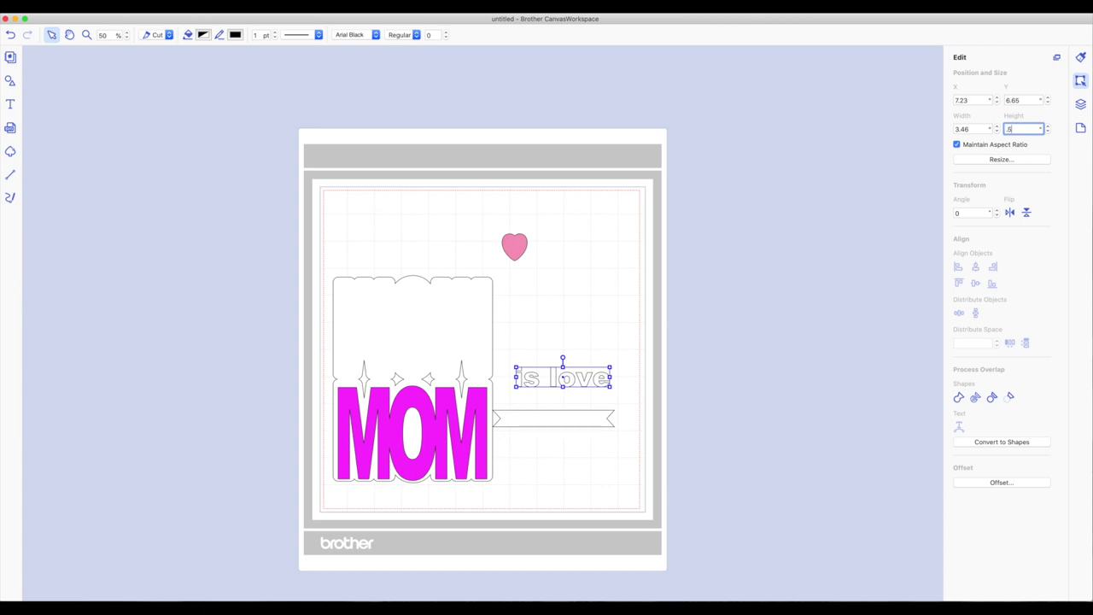
{"action": "type", "text": ".50"}
{"action": "key", "text": "Return"}
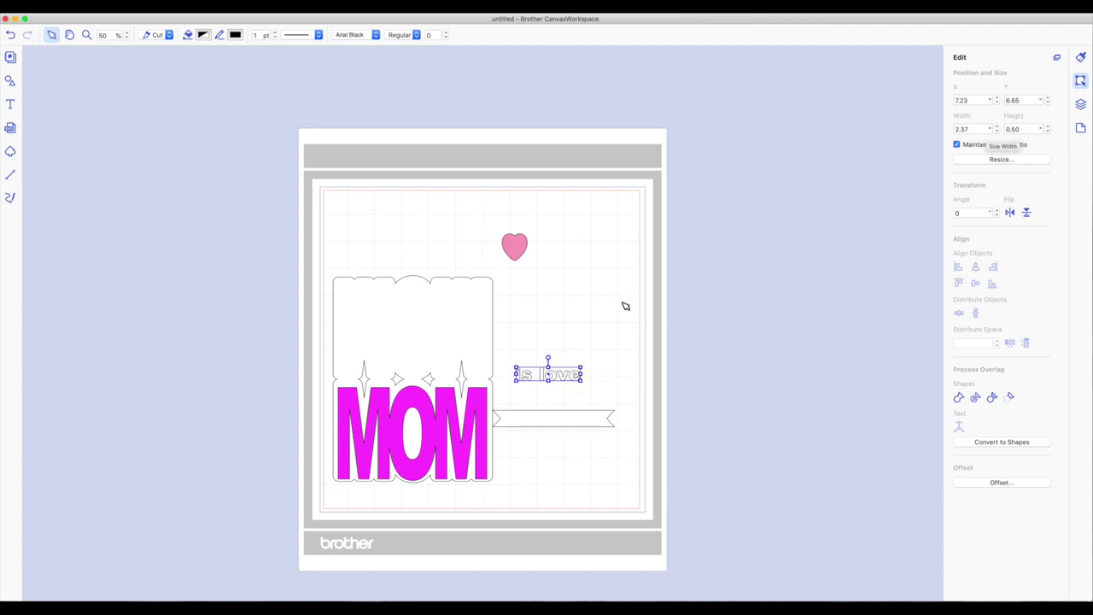
{"action": "left_click", "coordinate": [538, 402]}
{"action": "left_click_drag", "start_coordinate": [553, 378], "coordinate": [556, 416]}
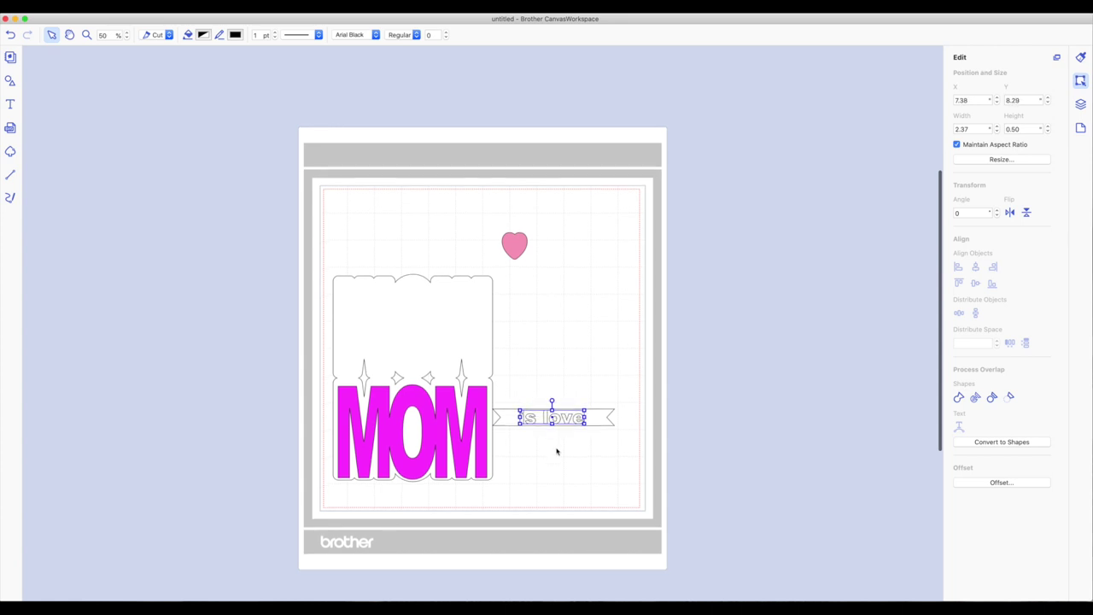
{"action": "left_click", "coordinate": [537, 432]}
{"action": "scroll", "coordinate": [562, 422], "scroll_direction": "up", "scroll_amount": 1}
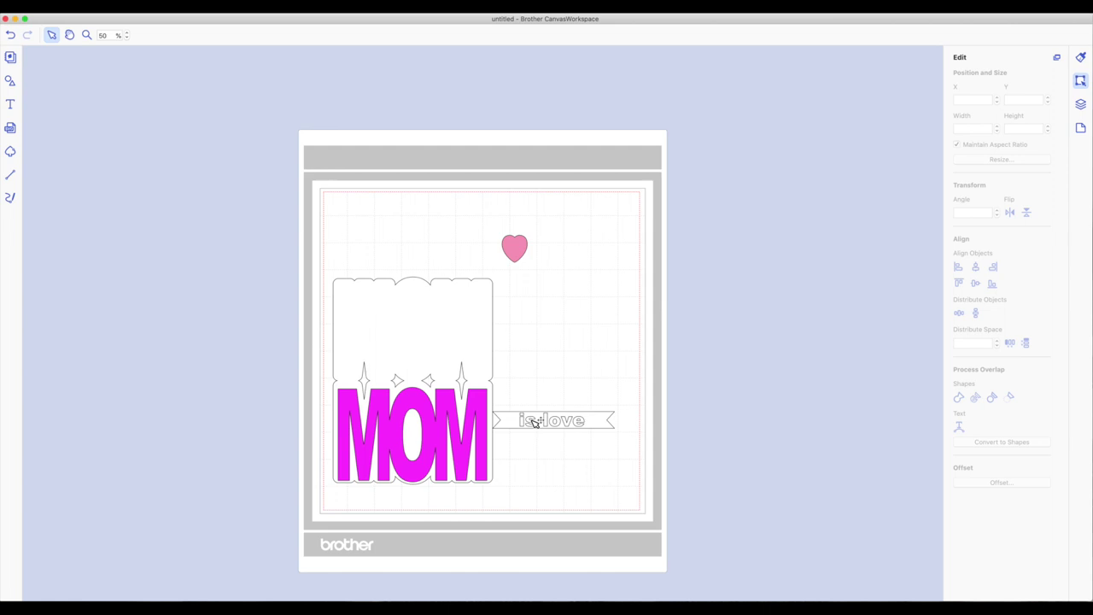
Set the "is love" text's line type to Draw.
{"action": "left_click", "coordinate": [554, 421]}
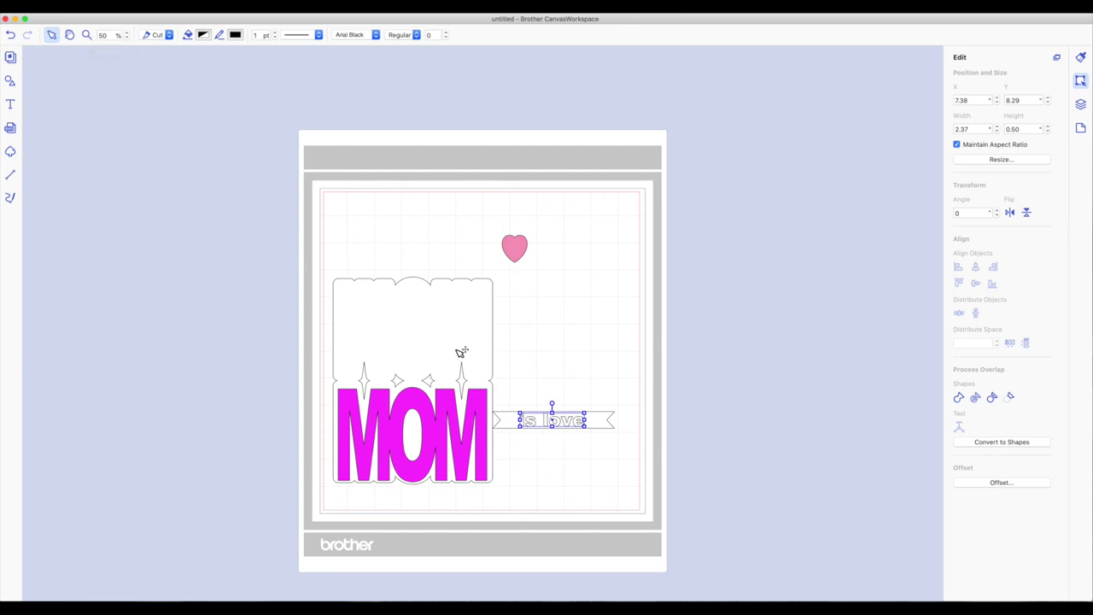
{"action": "left_click", "coordinate": [168, 35]}
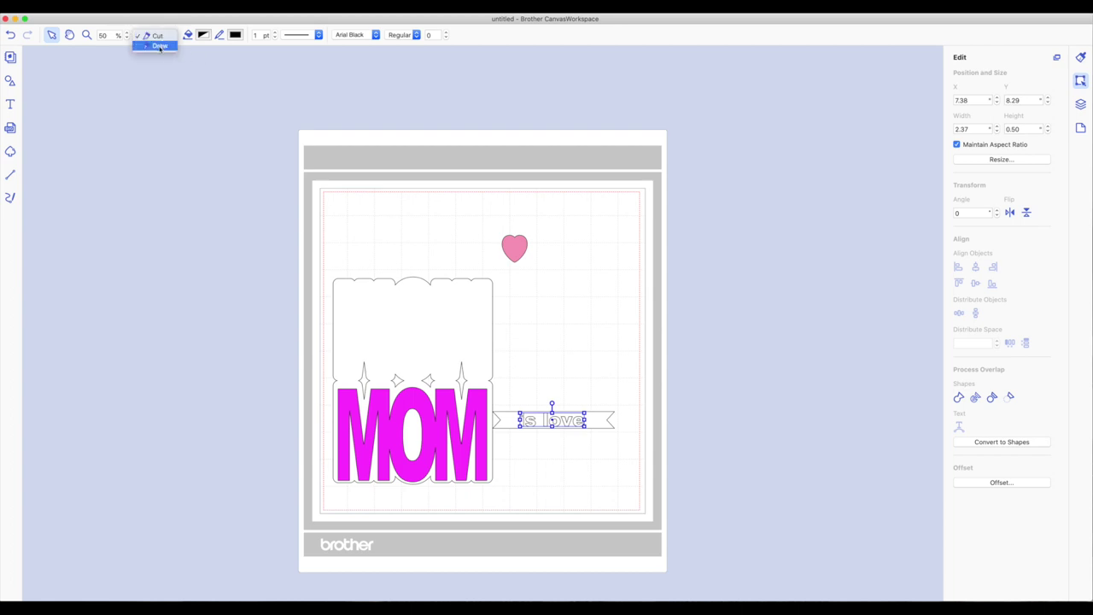
{"action": "left_click", "coordinate": [160, 46]}
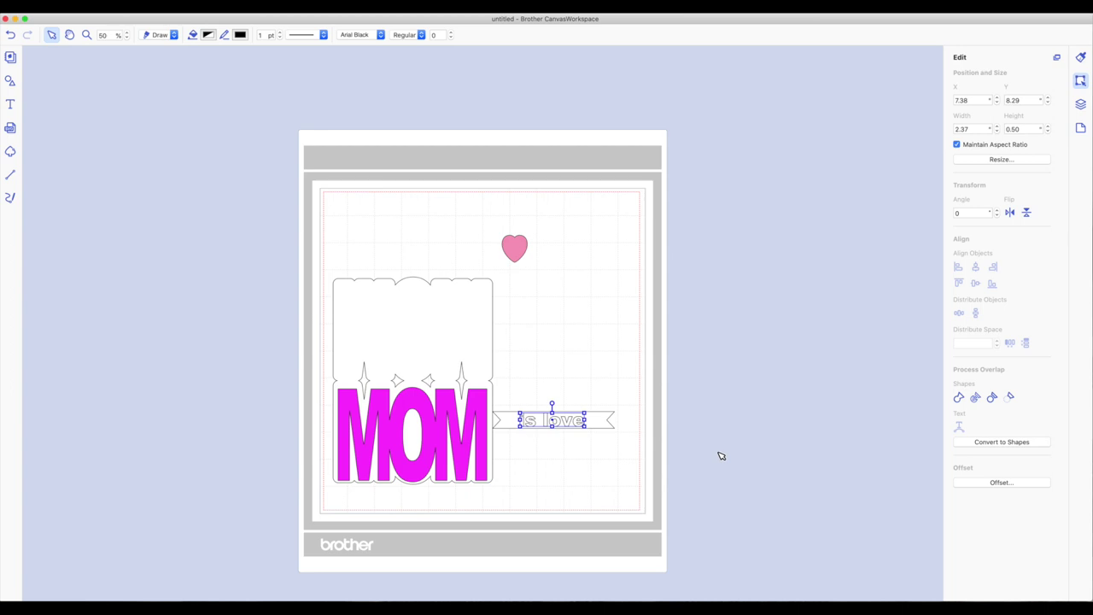
{"action": "left_click", "coordinate": [623, 362]}
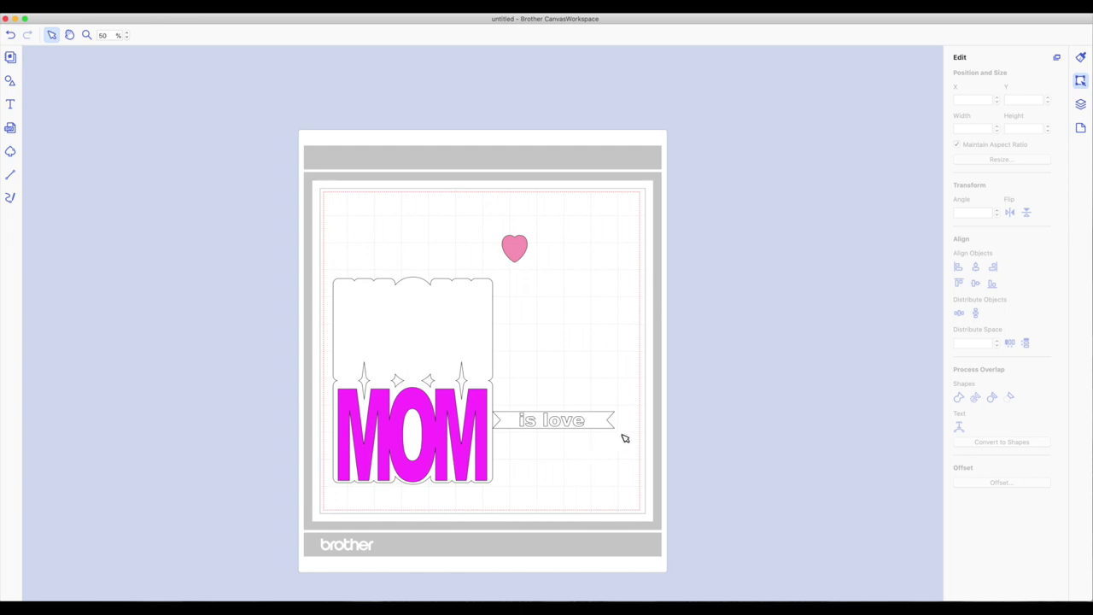
Align the "is love" text and the banner on their horizontal and vertical centres.
{"action": "left_click_drag", "start_coordinate": [624, 436], "coordinate": [542, 398]}
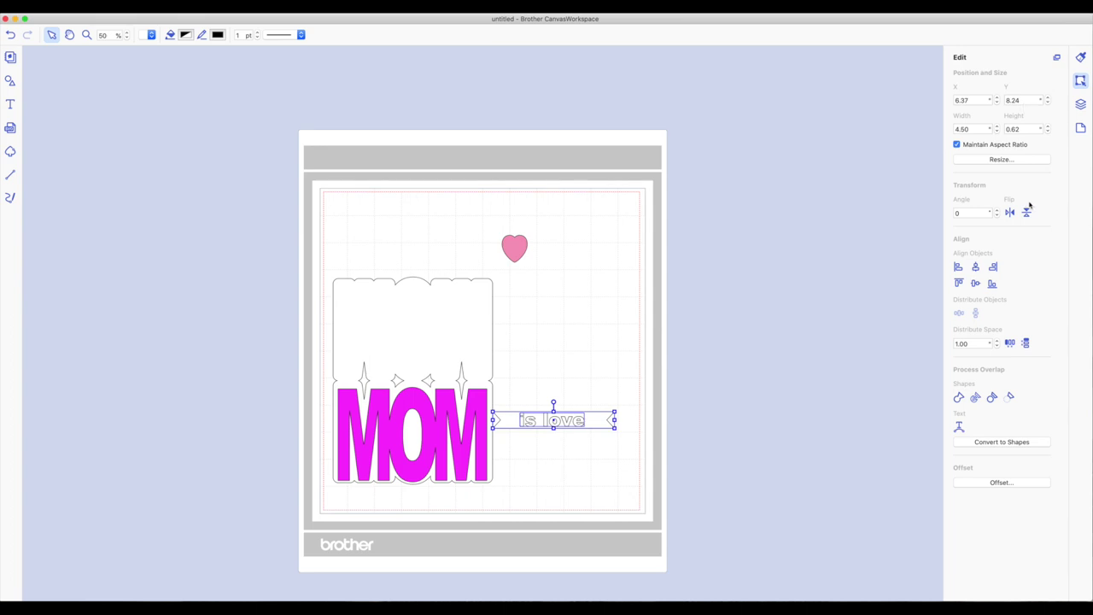
{"action": "left_click", "coordinate": [976, 267]}
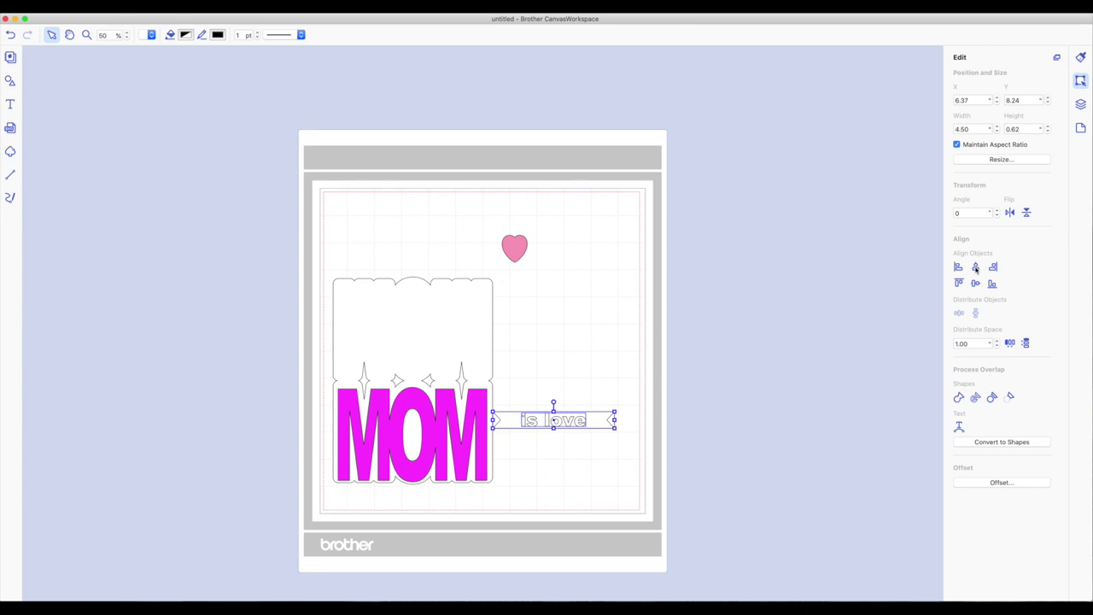
{"action": "left_click", "coordinate": [976, 284]}
{"action": "left_click", "coordinate": [585, 318]}
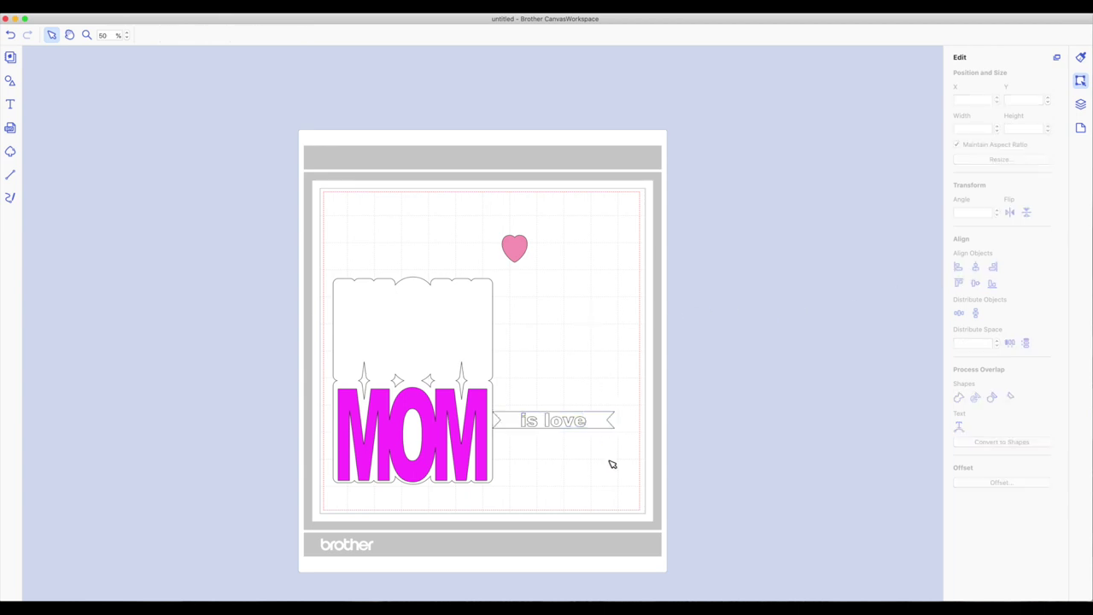
Group the "is love" text with the banner.
{"action": "left_click_drag", "start_coordinate": [627, 443], "coordinate": [555, 406]}
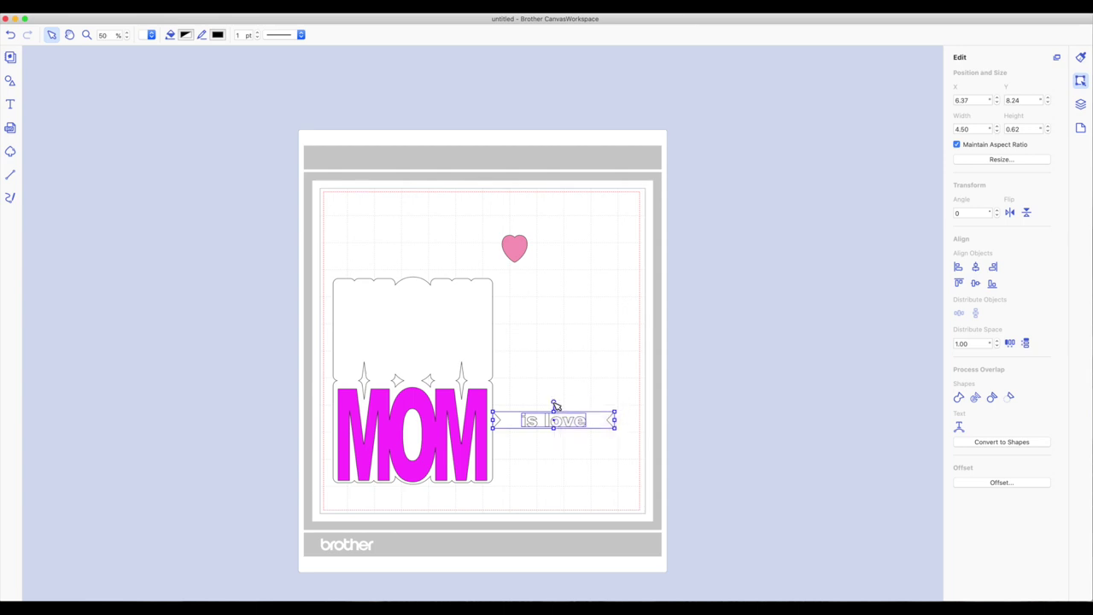
{"action": "right_click", "coordinate": [555, 422]}
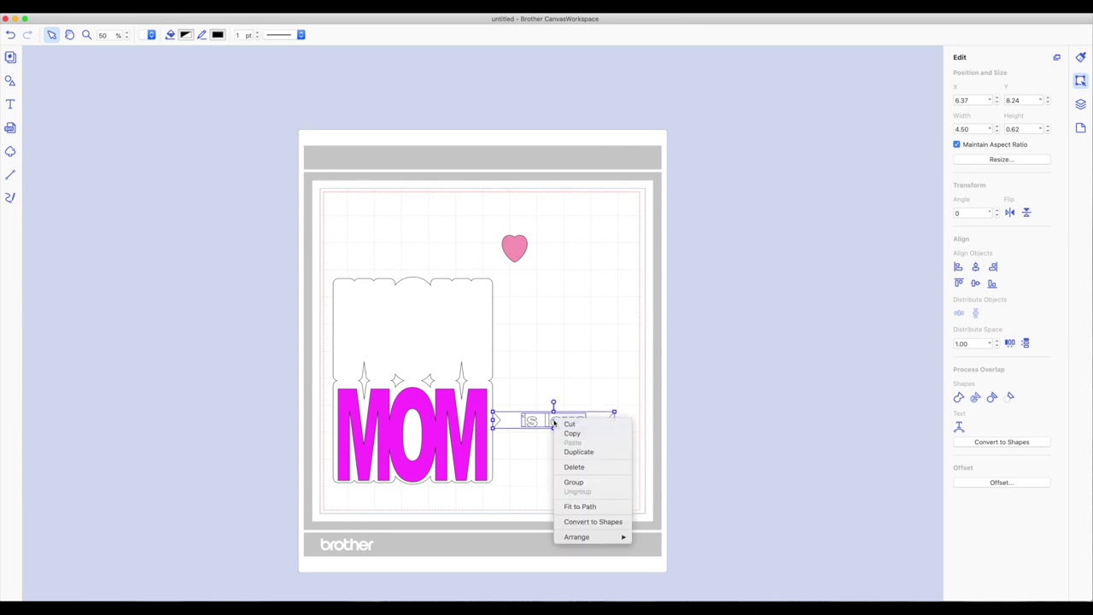
{"action": "left_click", "coordinate": [569, 483]}
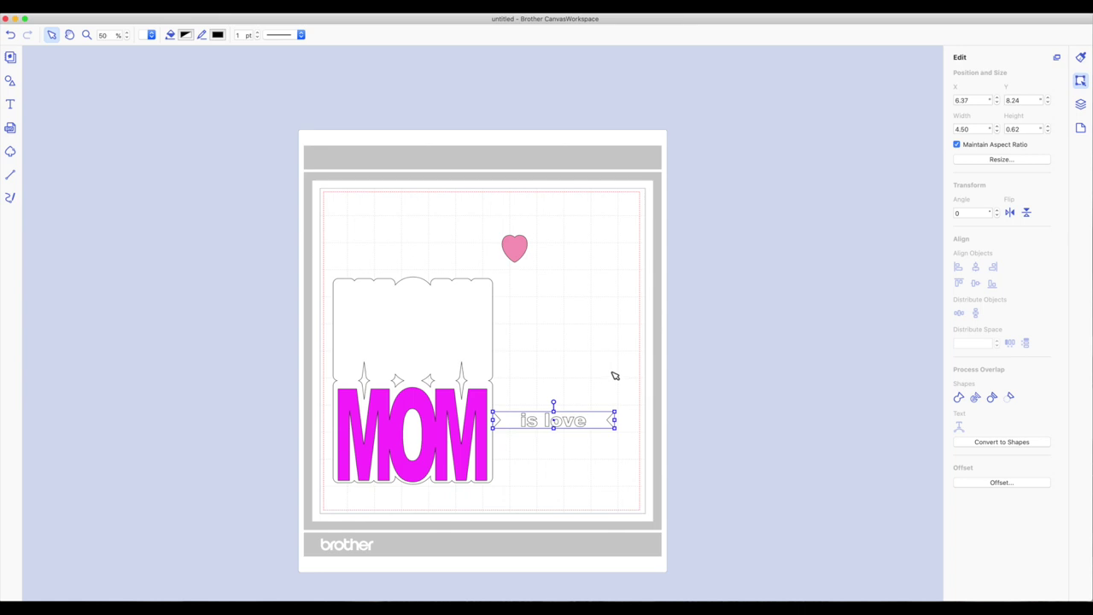
Clear the card base by moving the grouped banner to about X 7.41, Y 5.10 and the heart and MOM lettering to its lower right.
{"action": "left_click", "coordinate": [580, 410]}
{"action": "left_click_drag", "start_coordinate": [570, 423], "coordinate": [597, 337]}
{"action": "left_click_drag", "start_coordinate": [519, 250], "coordinate": [582, 419]}
{"action": "left_click_drag", "start_coordinate": [484, 412], "coordinate": [683, 450]}
Rotate the card base 90 degrees and place it in the mat's upper-left area, at about X 1.16, Y -0.54.
{"action": "left_click_drag", "start_coordinate": [423, 319], "coordinate": [424, 293]}
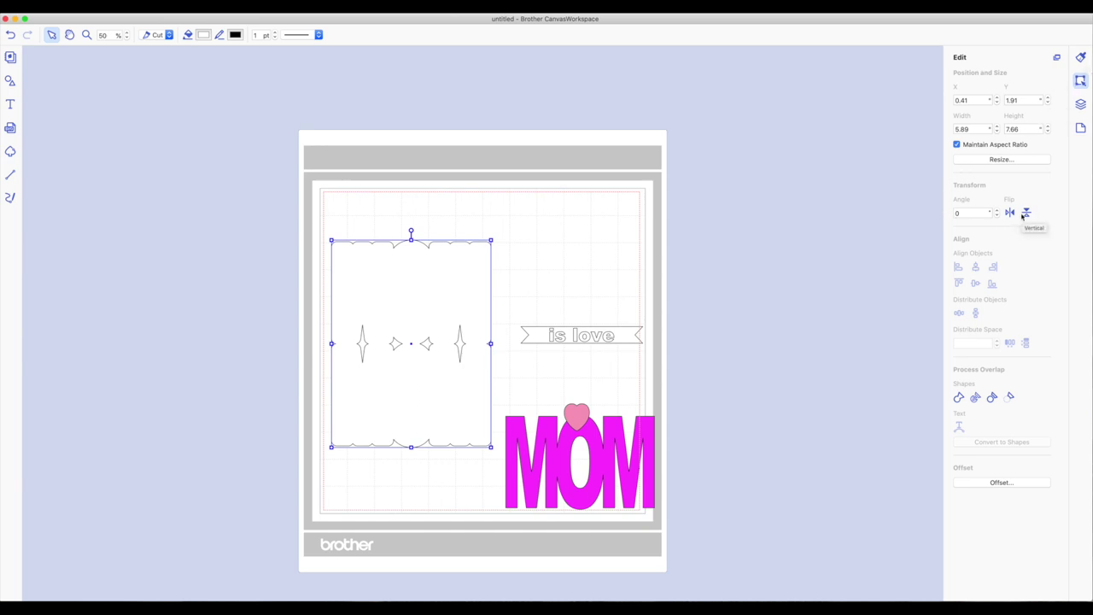
{"action": "left_click", "coordinate": [963, 212]}
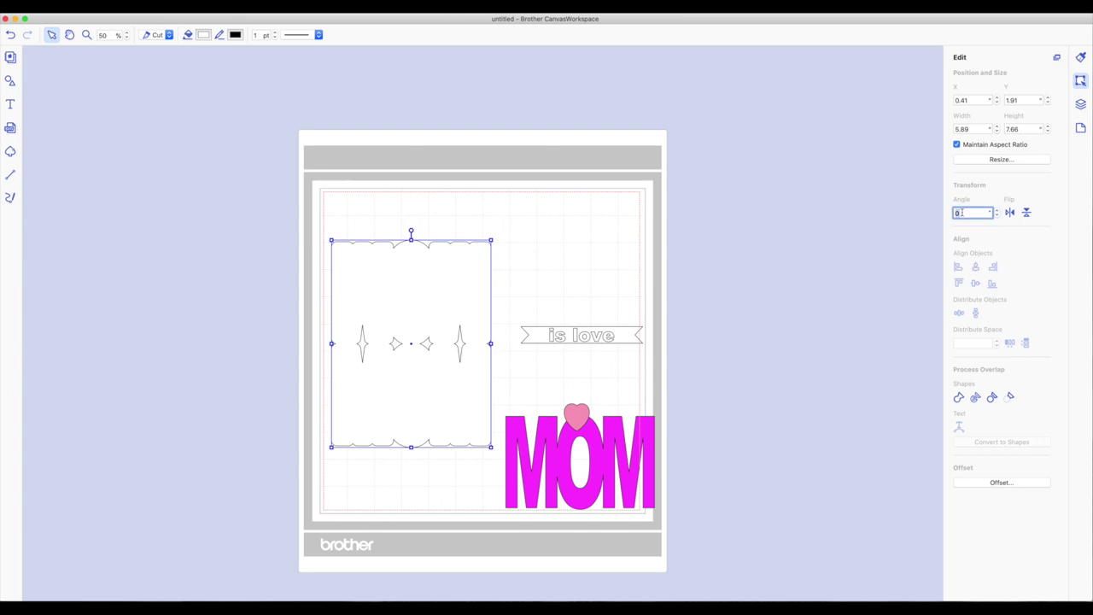
{"action": "key", "text": "Return"}
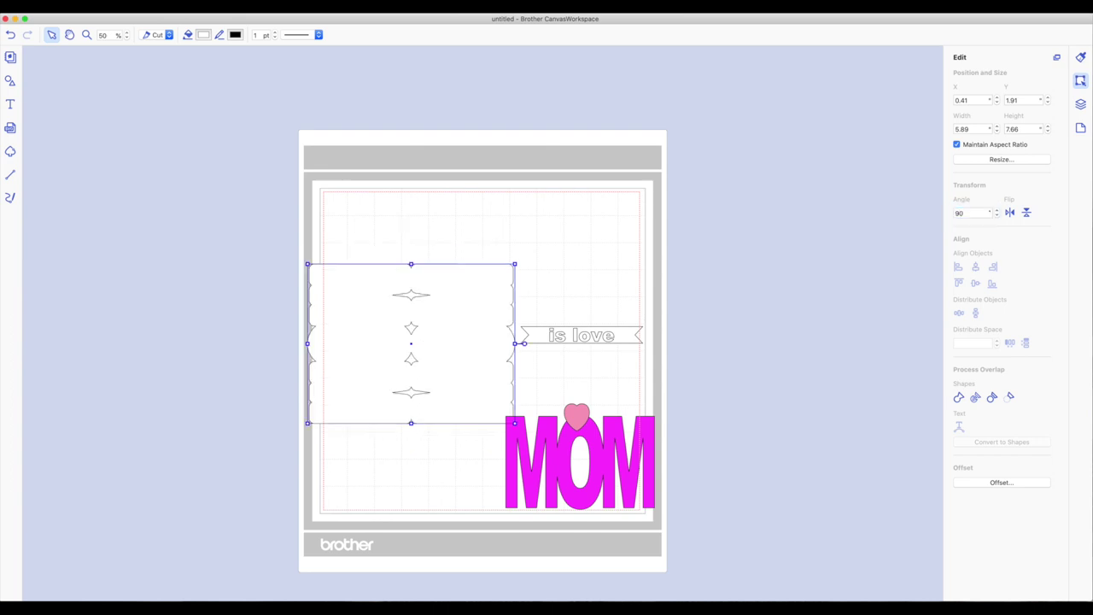
{"action": "left_click_drag", "start_coordinate": [439, 313], "coordinate": [457, 246]}
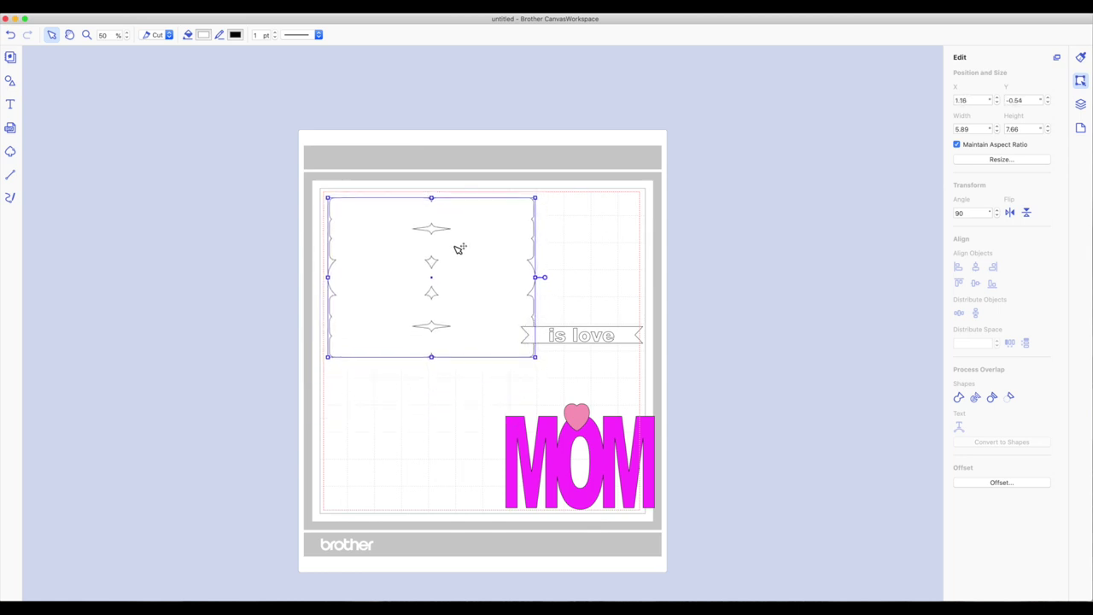
Rotate the "is love" banner 90 degrees and place it upright just to the right of the card base.
{"action": "left_click", "coordinate": [611, 338]}
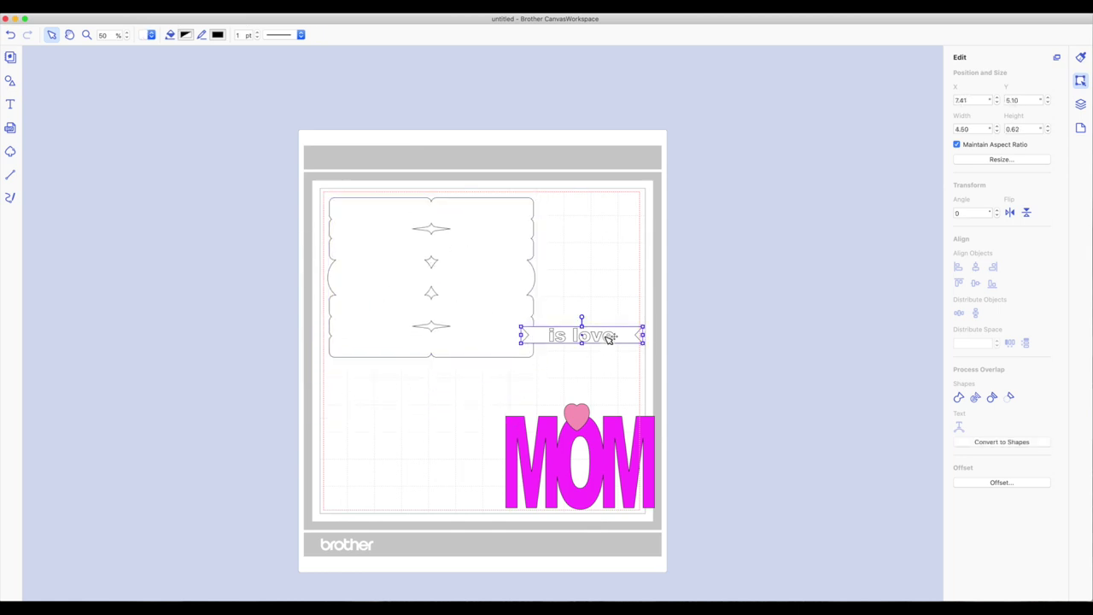
{"action": "left_click", "coordinate": [965, 212]}
{"action": "key", "text": "Return"}
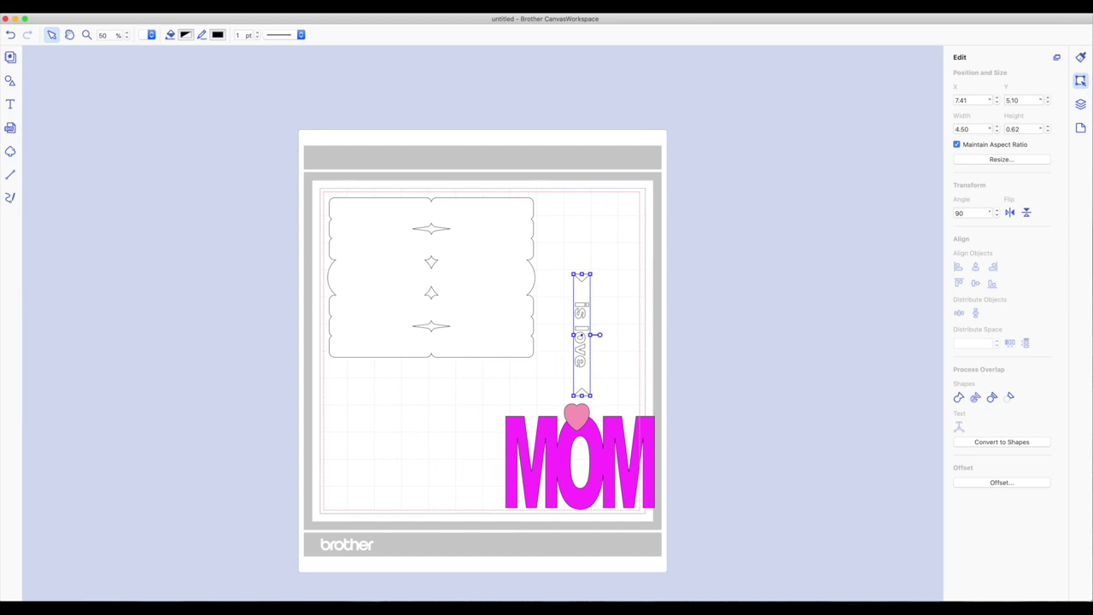
{"action": "left_click", "coordinate": [593, 325]}
{"action": "left_click_drag", "start_coordinate": [586, 329], "coordinate": [560, 279]}
Place the MOM lettering inside the mat's lower-right cutting area, with the heart just to its left.
{"action": "left_click_drag", "start_coordinate": [579, 415], "coordinate": [450, 391]}
{"action": "left_click_drag", "start_coordinate": [555, 440], "coordinate": [461, 505]}
{"action": "left_click_drag", "start_coordinate": [554, 475], "coordinate": [567, 427]}
{"action": "left_click_drag", "start_coordinate": [446, 391], "coordinate": [456, 461]}
{"action": "left_click", "coordinate": [482, 386]}
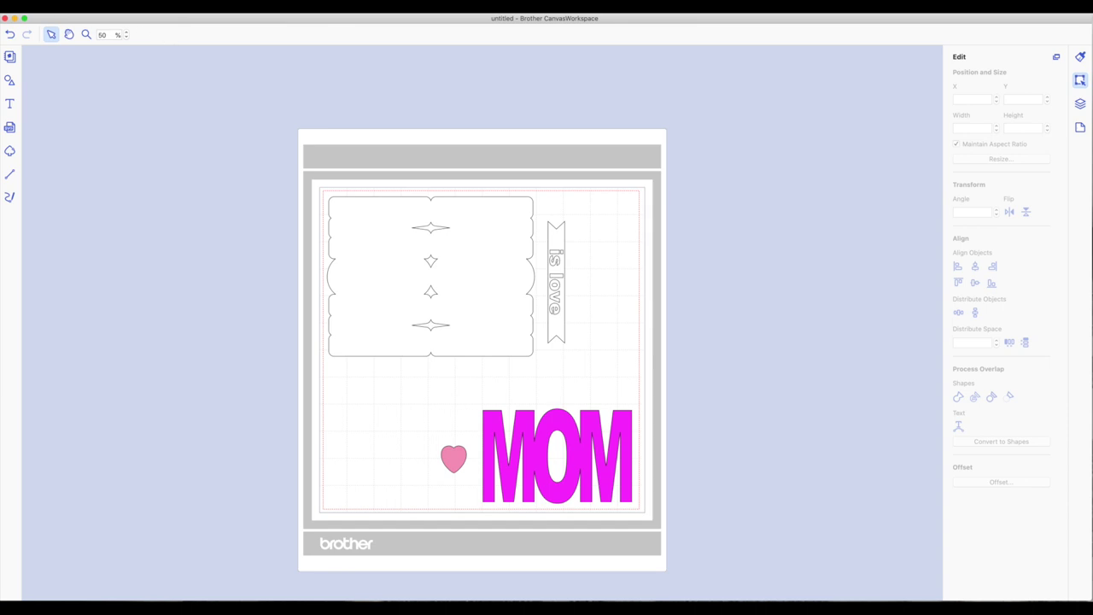
Transfer the layout as an FCM file via the internet to the registered cutting machine.
{"action": "left_click", "coordinate": [71, 6]}
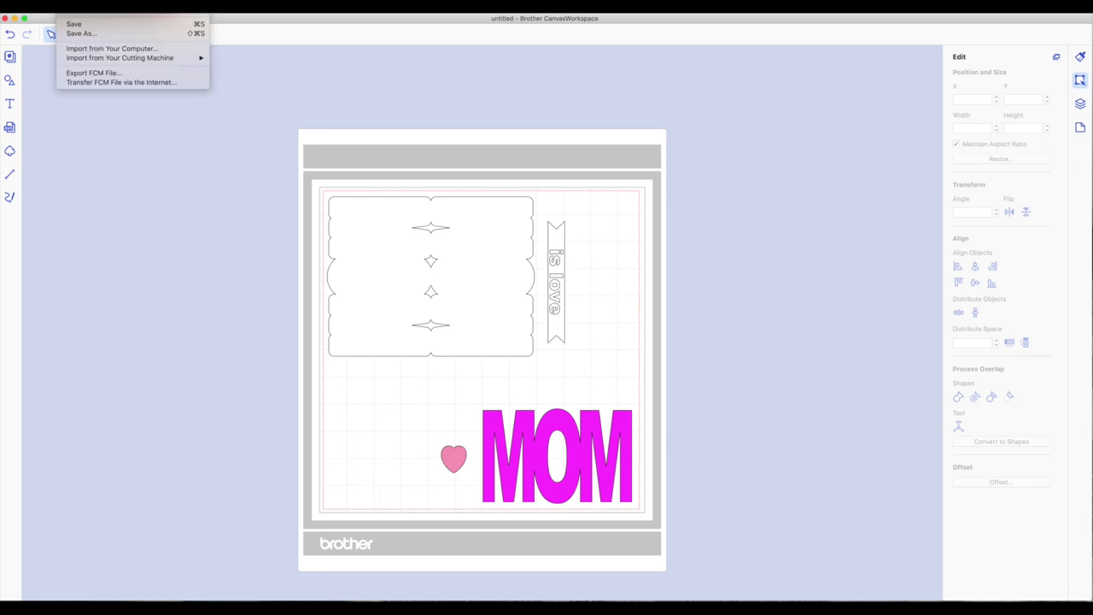
{"action": "left_click", "coordinate": [75, 82]}
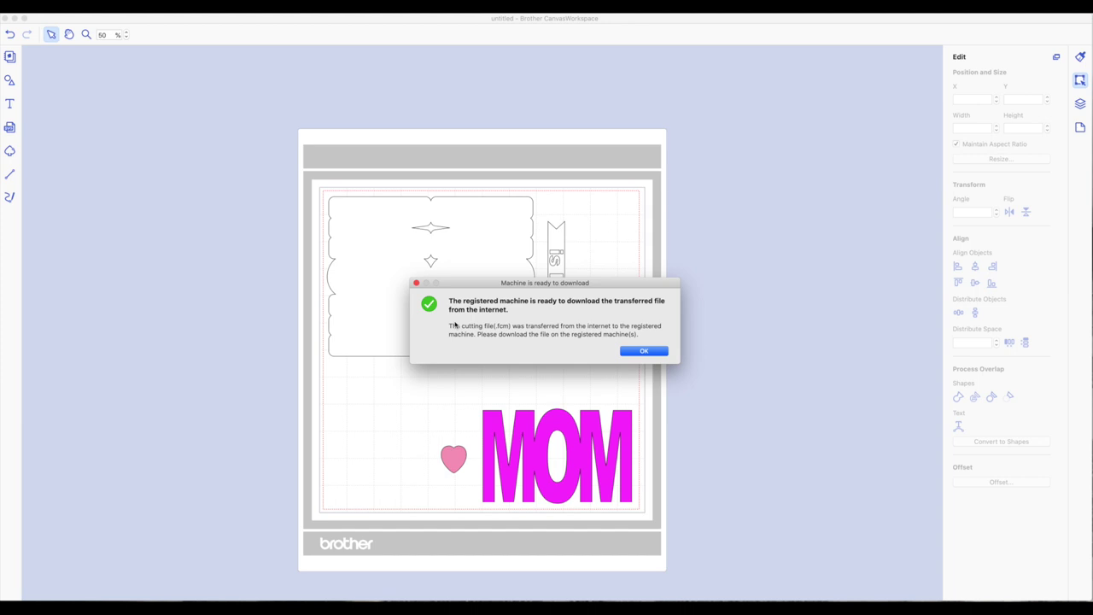
{"action": "left_click", "coordinate": [662, 353]}
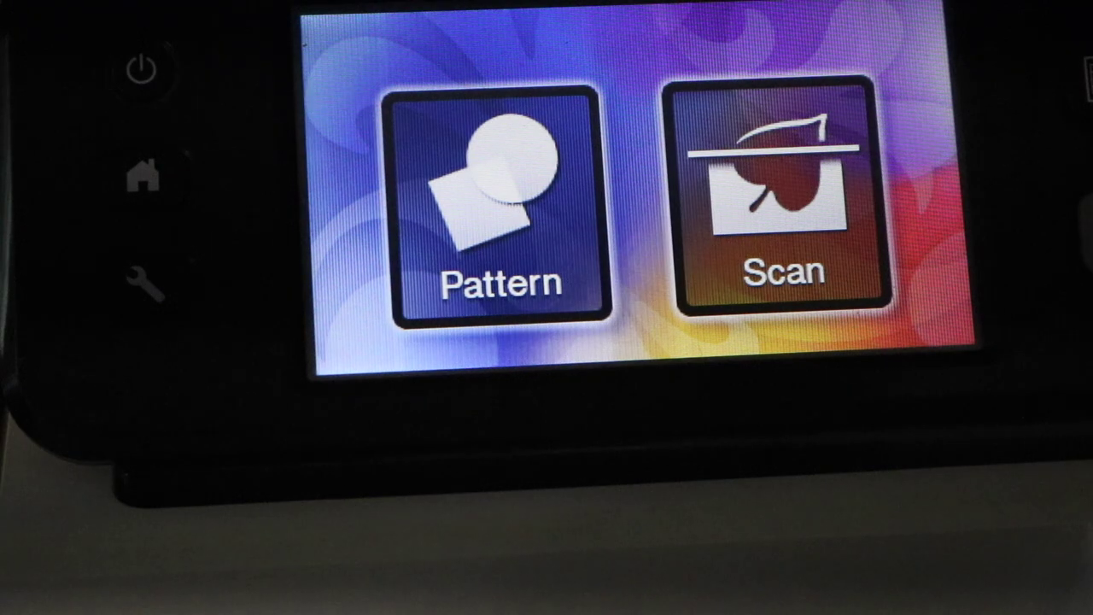
{"action": "left_click", "coordinate": [525, 176]}
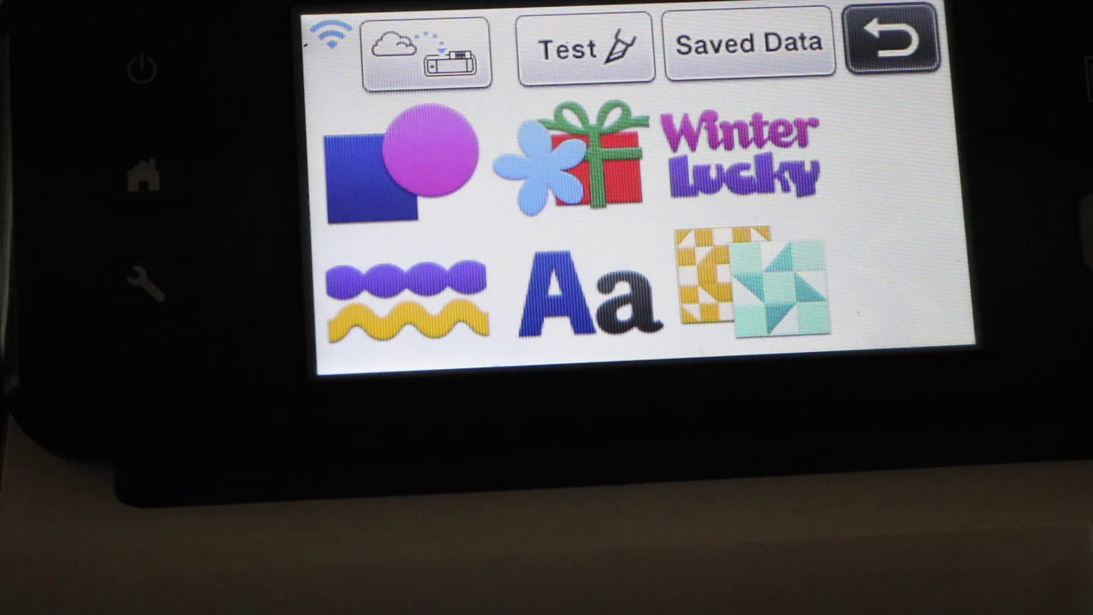
{"action": "left_click", "coordinate": [749, 42]}
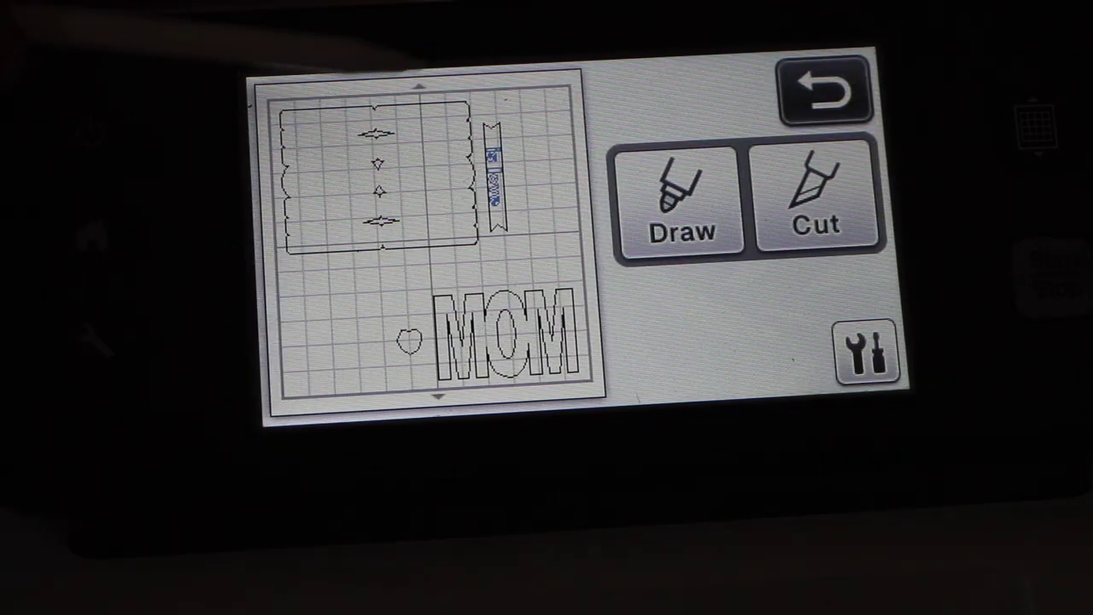
{"action": "left_click", "coordinate": [662, 214]}
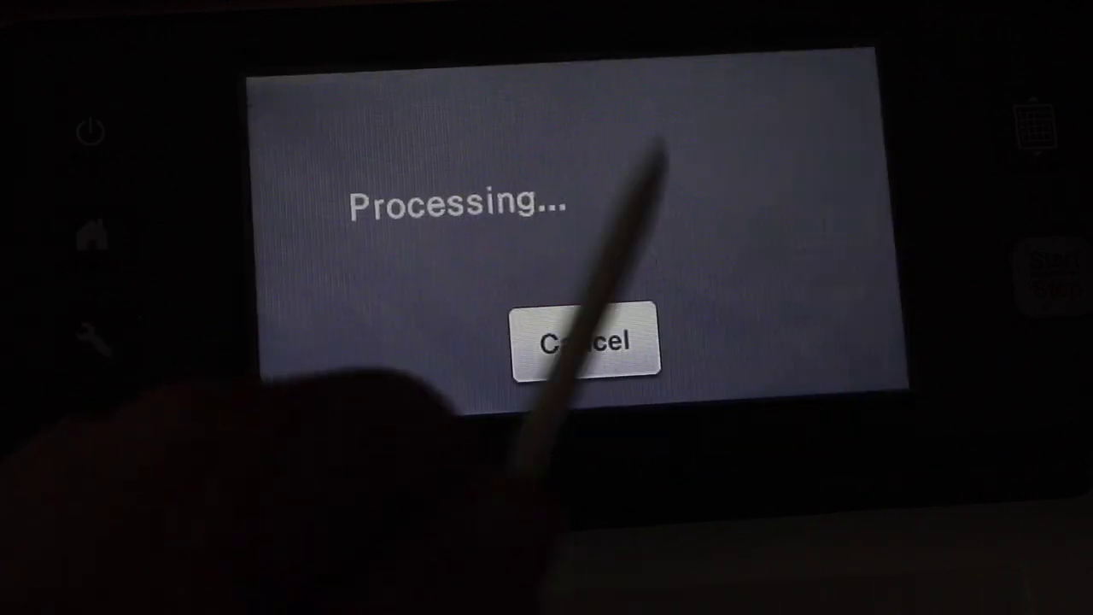